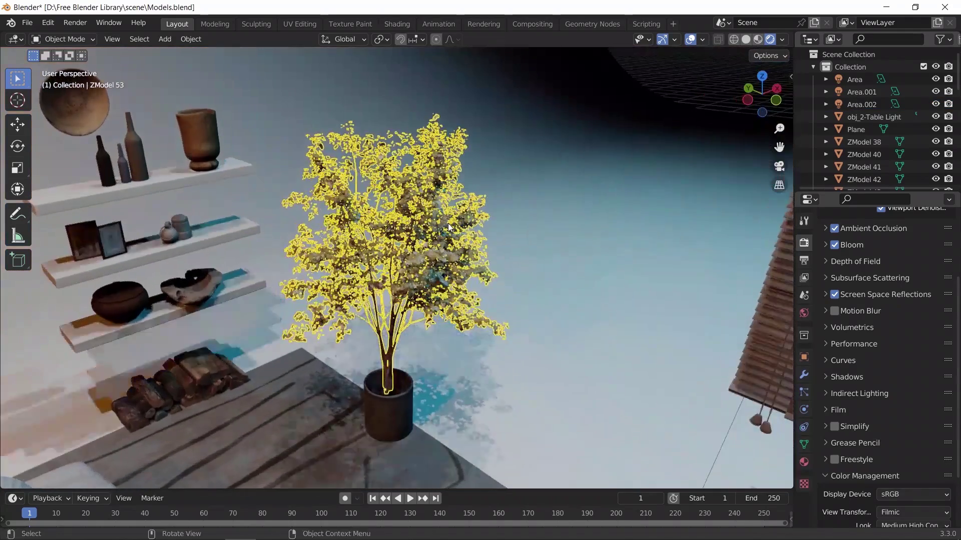
Step: Deselect the tree and zoom in on its leaves and branches, then back out
scroll(449, 223, "up", 2)
left_click(495, 290)
scroll(494, 291, "up", 3)
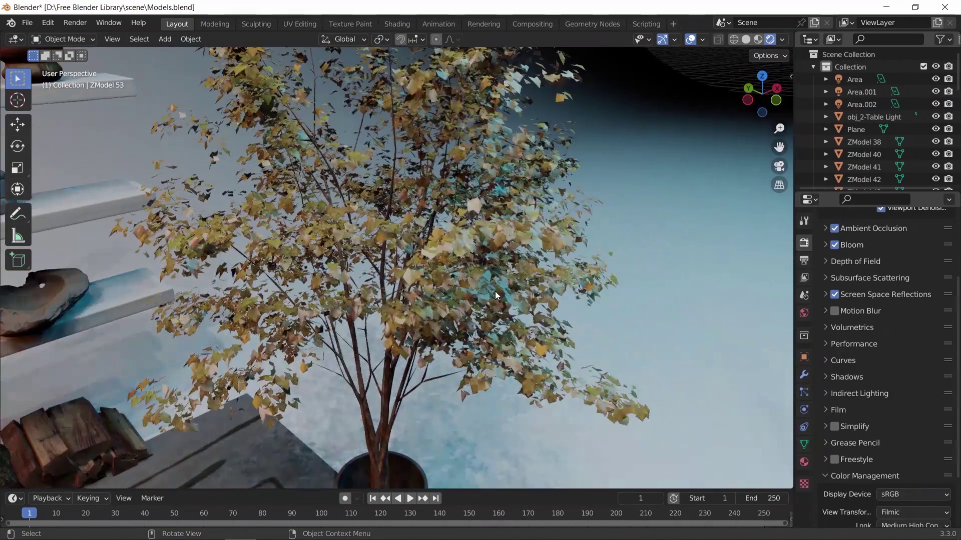
scroll(495, 292, "down", 2)
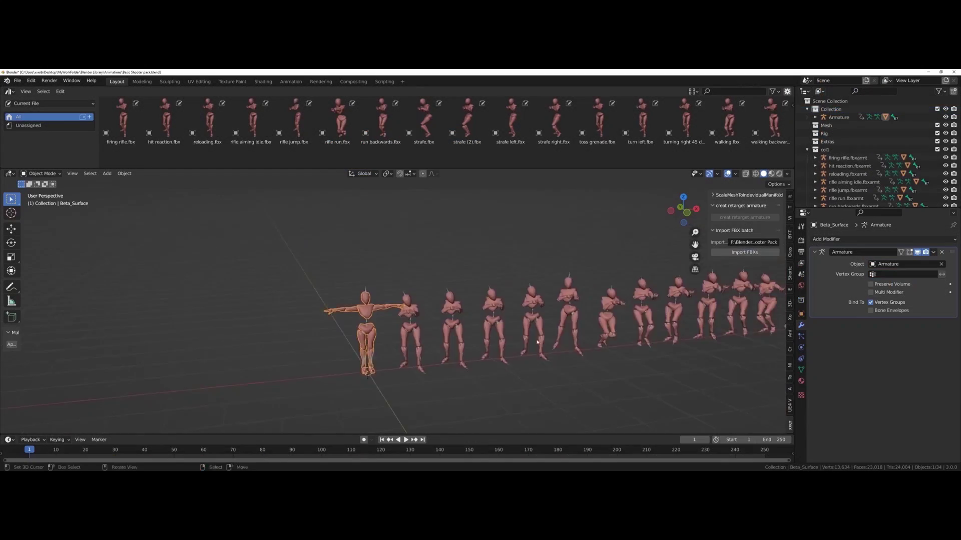
Step: Orbit around the row of imported characters and play their animation
left_click_drag(537, 342, 571, 345)
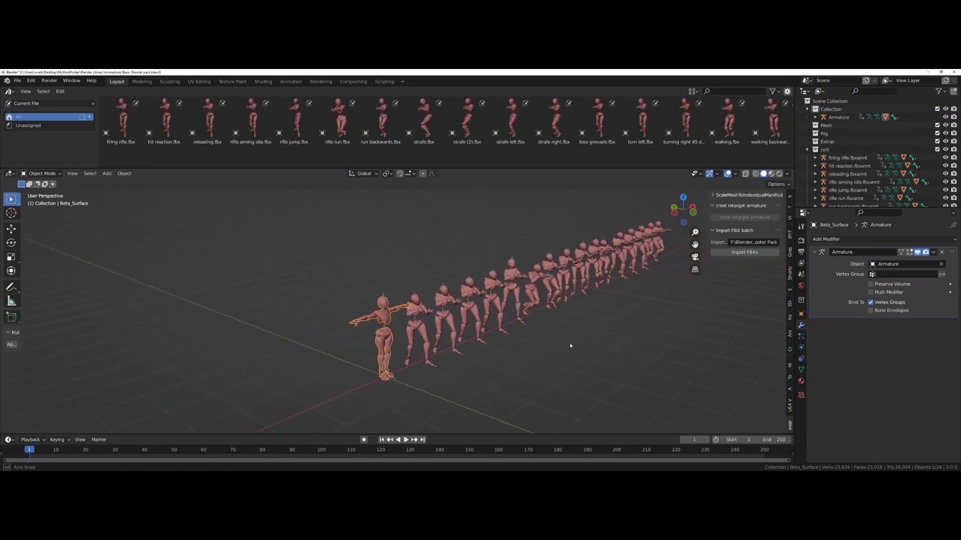
key("space")
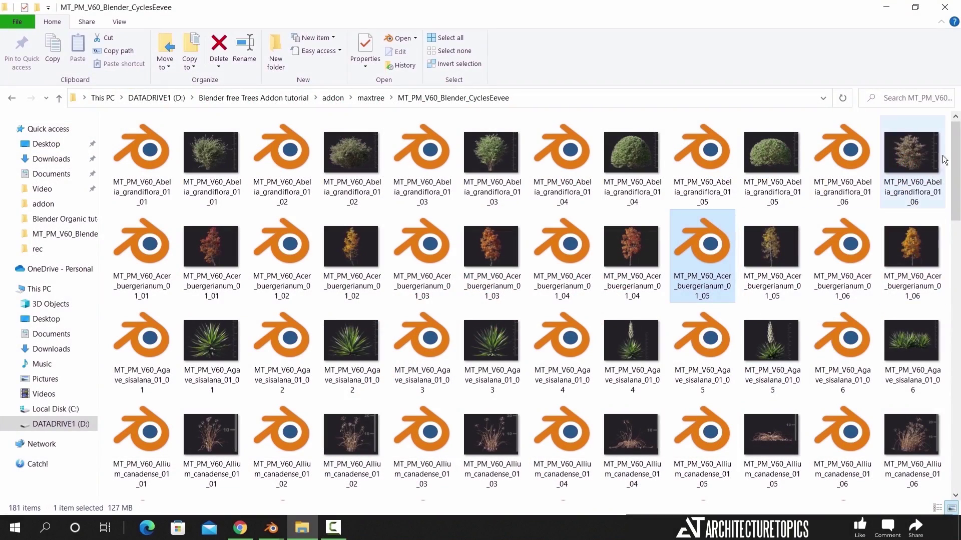
left_click_drag(957, 145, 957, 205)
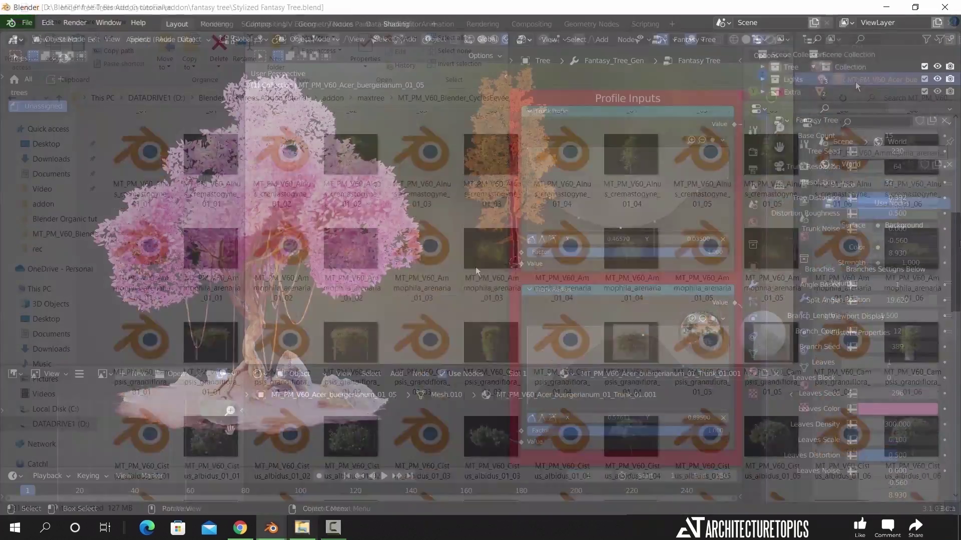
scroll(803, 301, "down", 1)
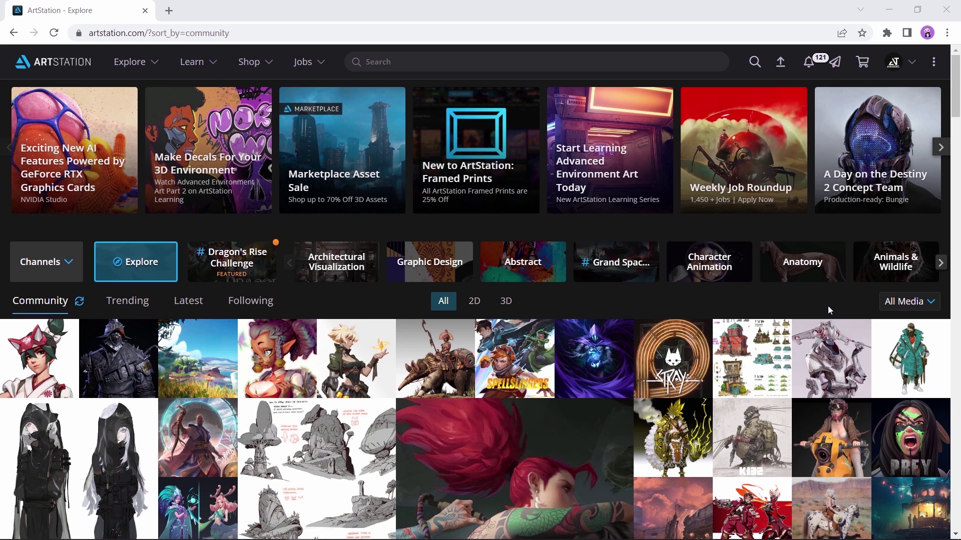
Step: Browse the Explore feed, then go to the Marketplace from the Shop menu
scroll(827, 306, "down", 10)
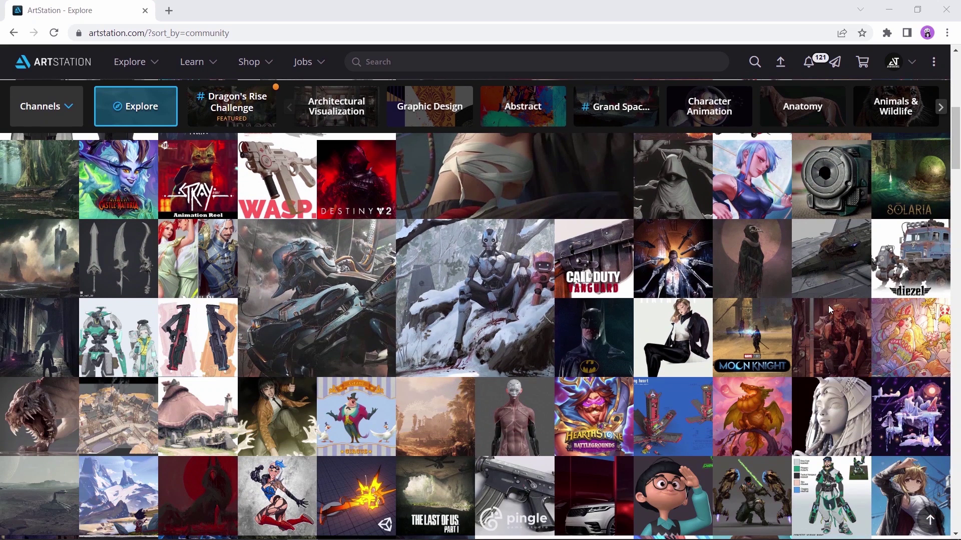
scroll(827, 305, "up", 10)
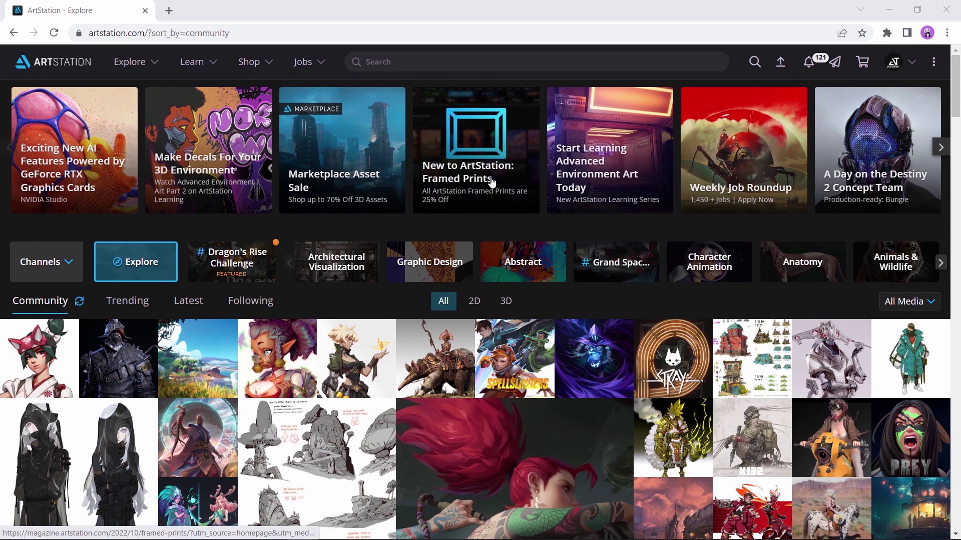
mouse_move(256, 68)
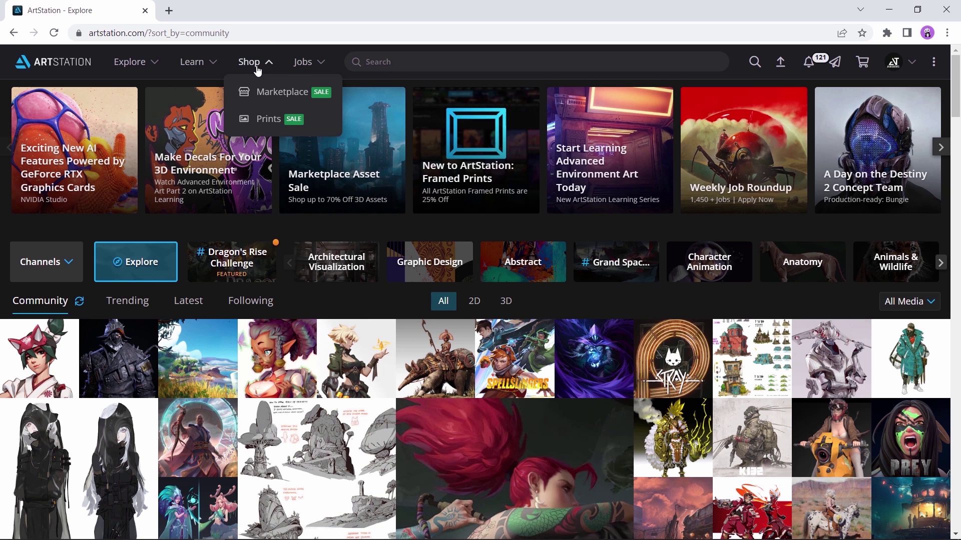
left_click(273, 94)
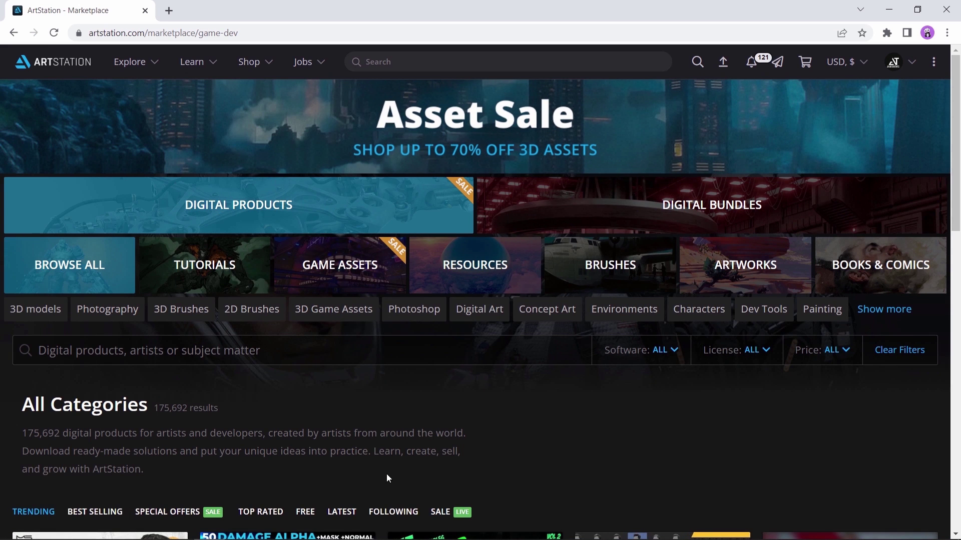
Step: Filter the Marketplace products to FREE only
scroll(411, 473, "down", 4)
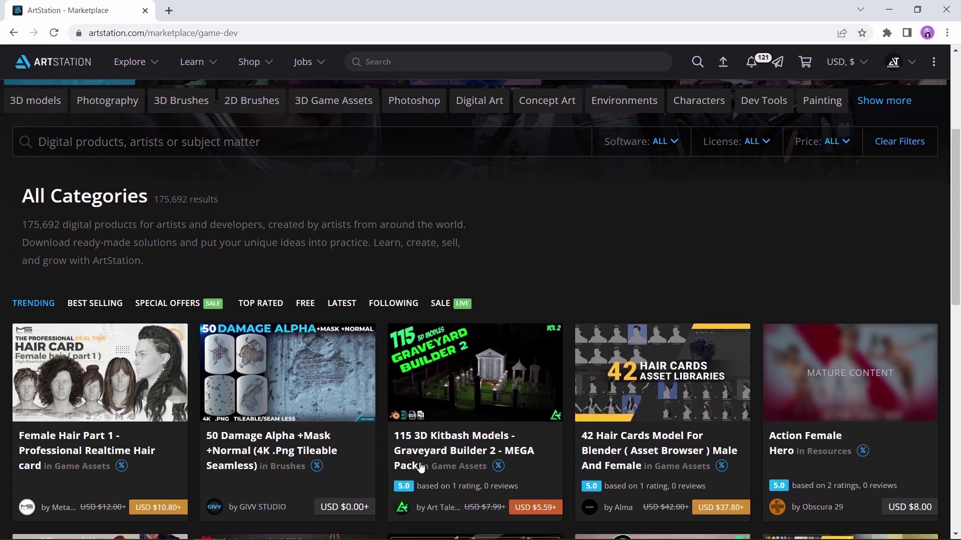
left_click(306, 304)
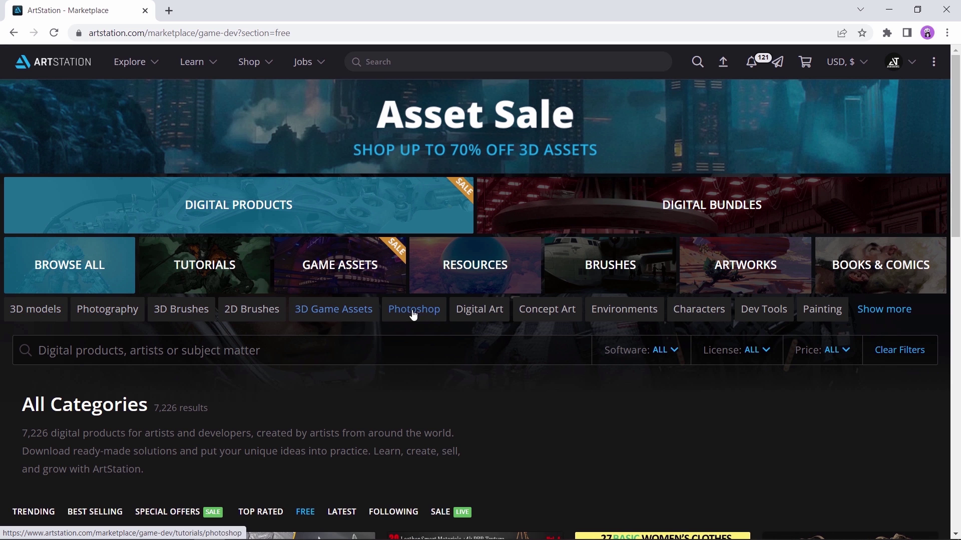
scroll(458, 317, "down", 6)
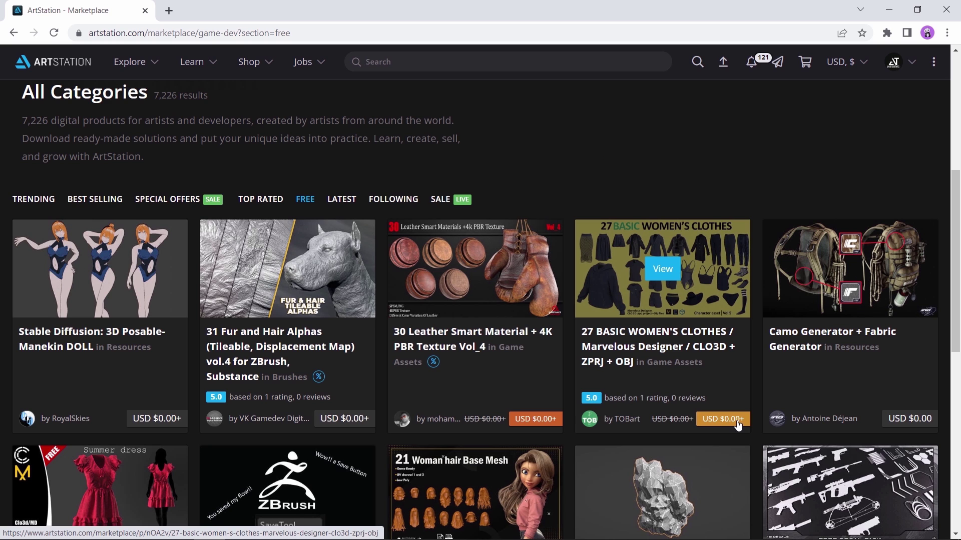
Step: Browse several pages of free products and open 'Excellent living room 05'
scroll(679, 169, "down", 8)
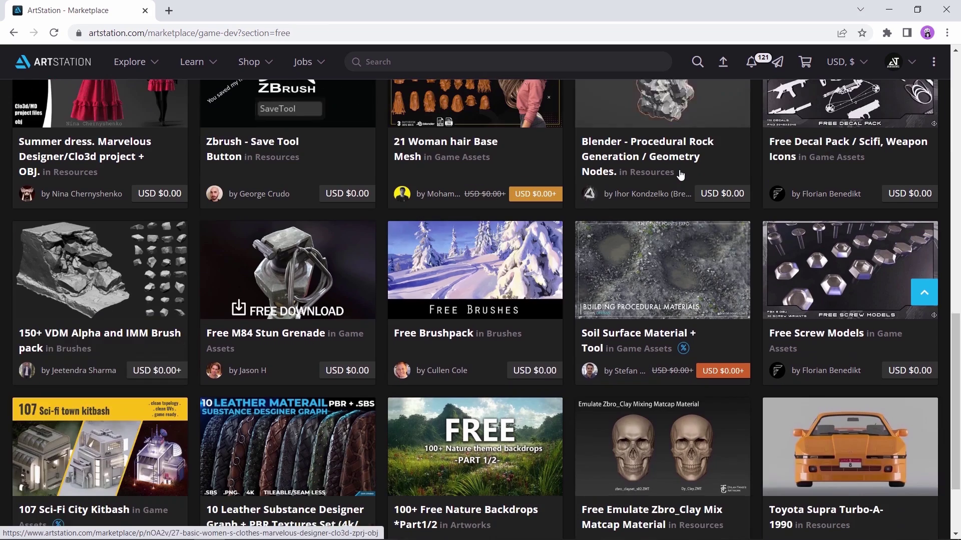
scroll(680, 174, "down", 8)
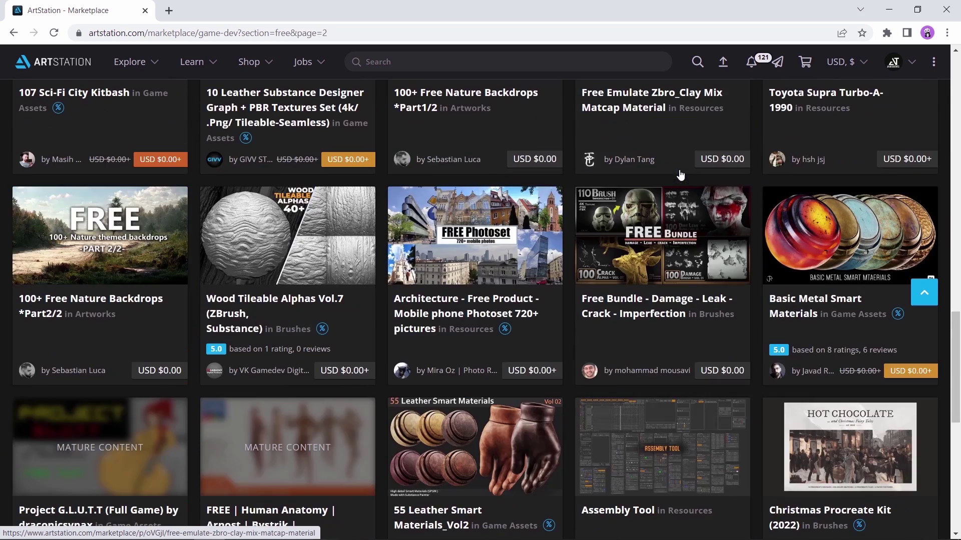
scroll(681, 174, "down", 8)
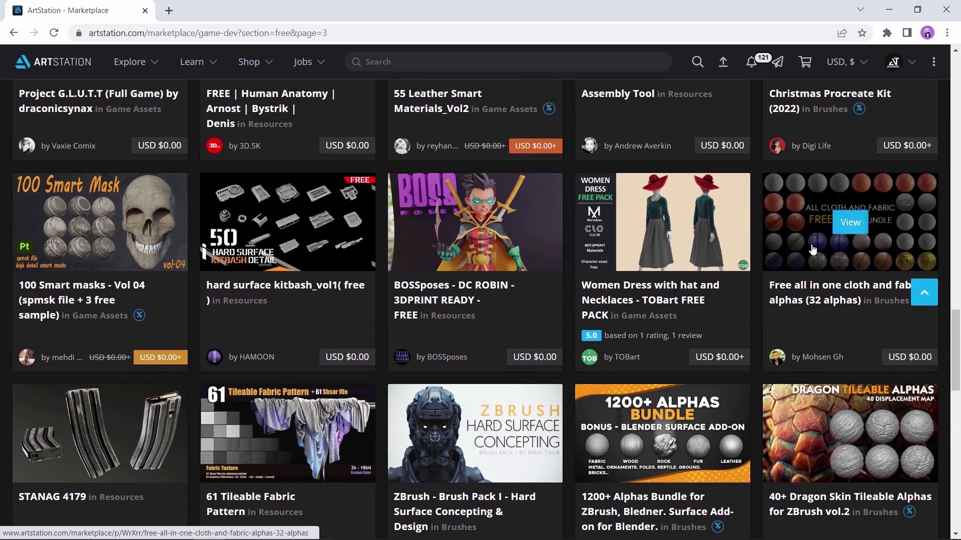
scroll(851, 223, "down", 4)
scroll(442, 344, "down", 16)
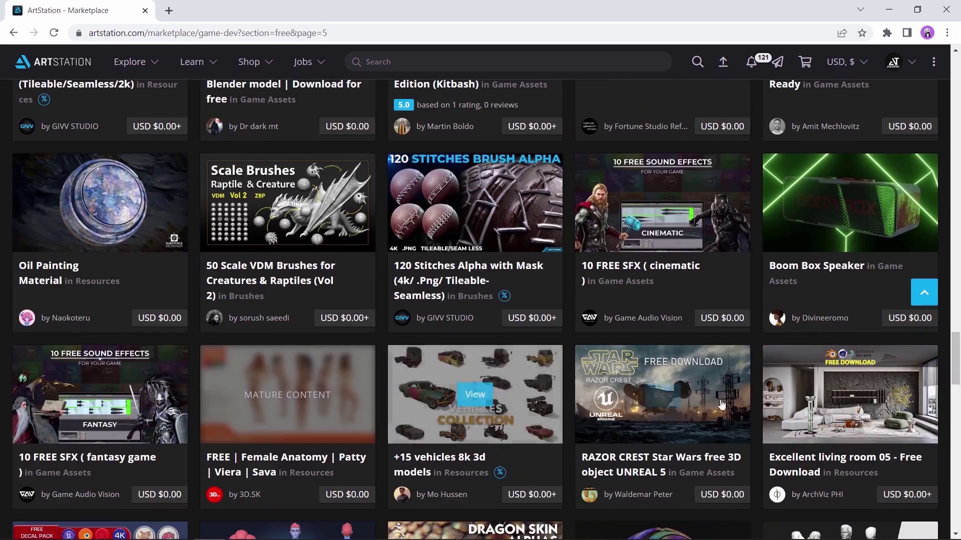
left_click(853, 401)
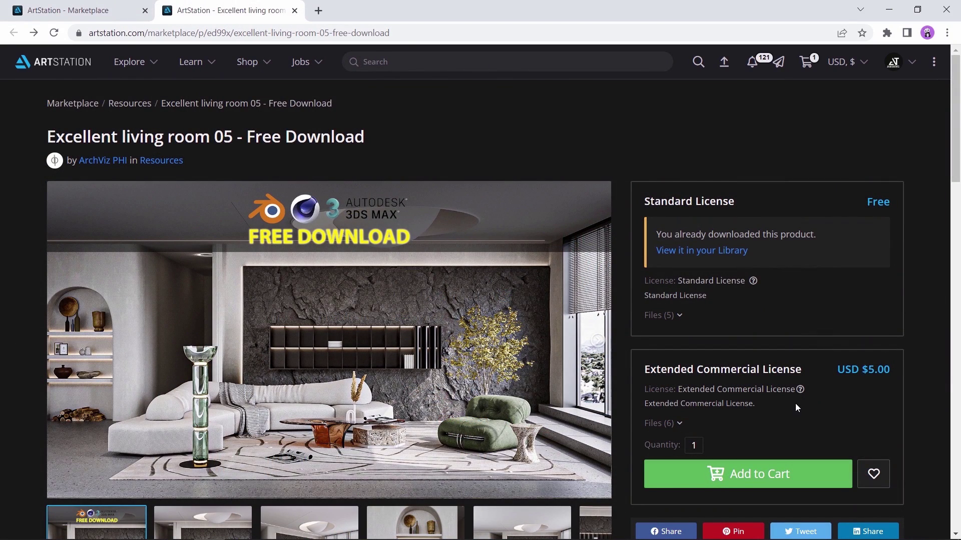
Step: View Excellent living room 05 in My Library and check its license help
left_click(714, 252)
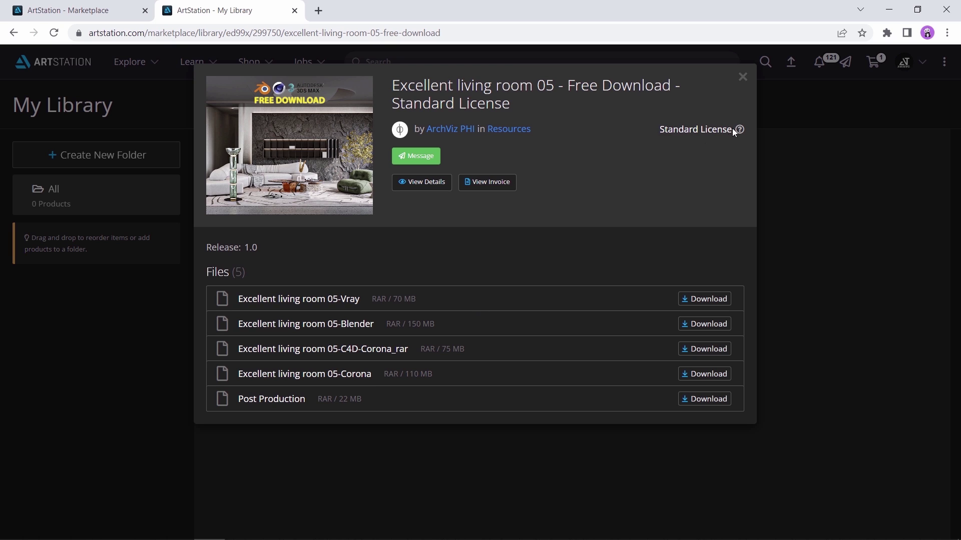
mouse_move(739, 133)
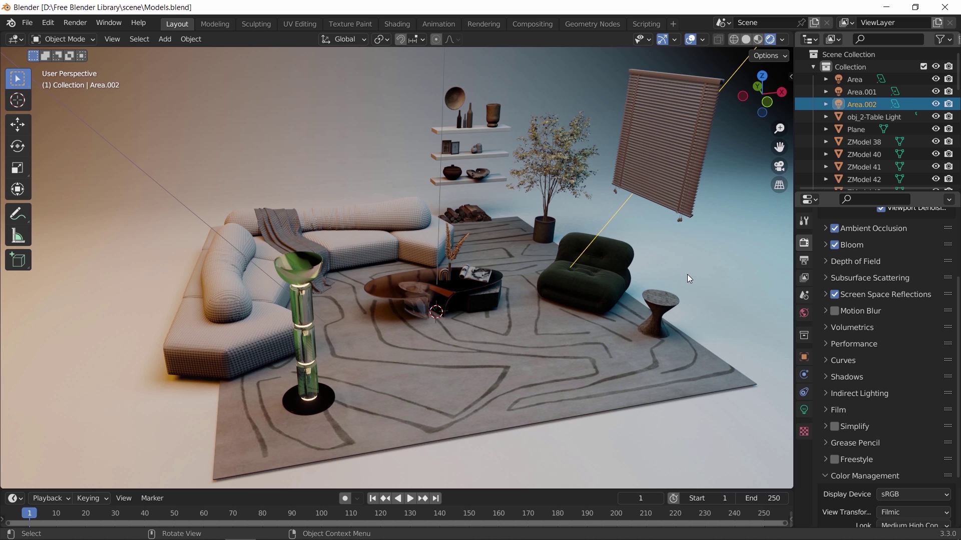
Step: Frame the potted tree, deselect it, and zoom and orbit to show the shelves beside it
left_click(545, 170)
key("KP_Decimal")
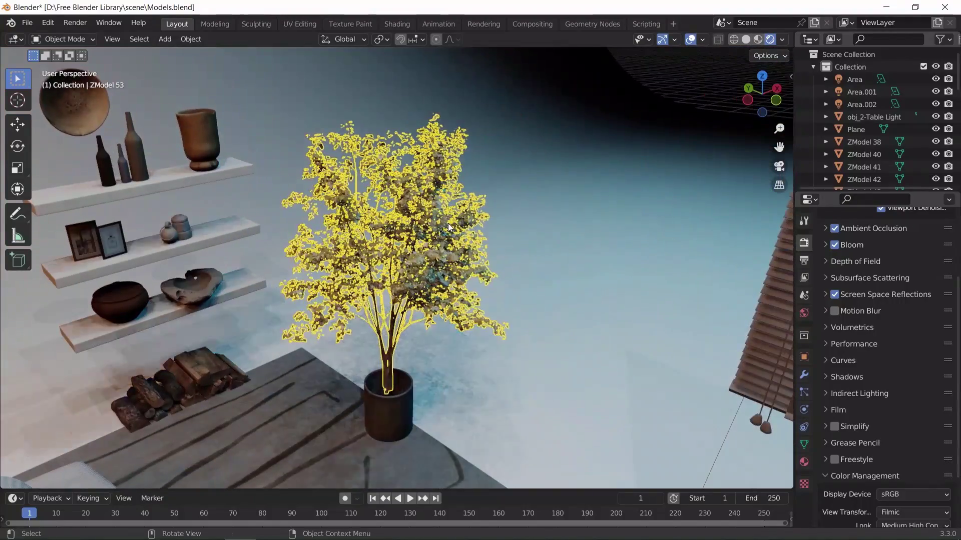
key("alt+a")
scroll(494, 291, "up", 5)
scroll(494, 291, "down", 4)
left_click_drag(293, 300, 411, 279)
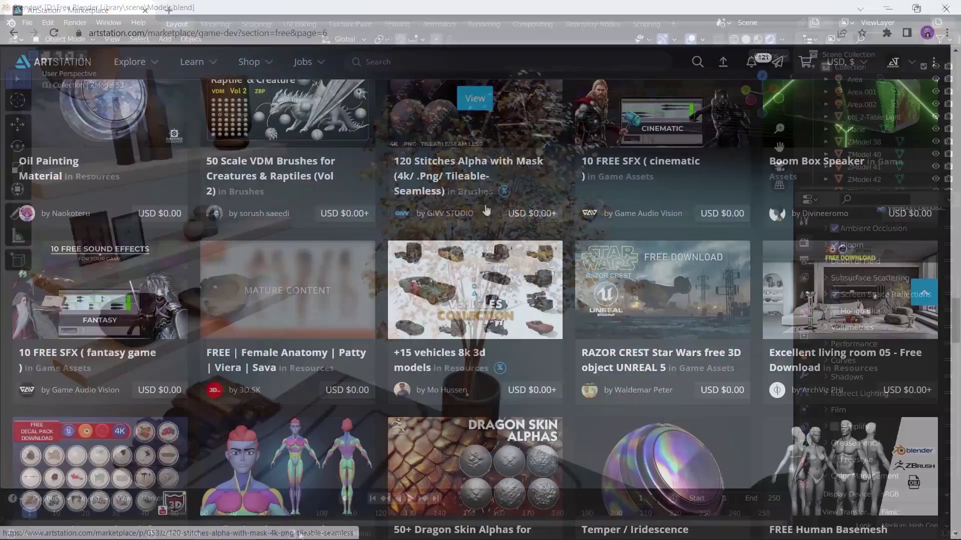
Step: Scroll the free game-dev Marketplace listings down through pages 7 to 15
mouse_move(476, 302)
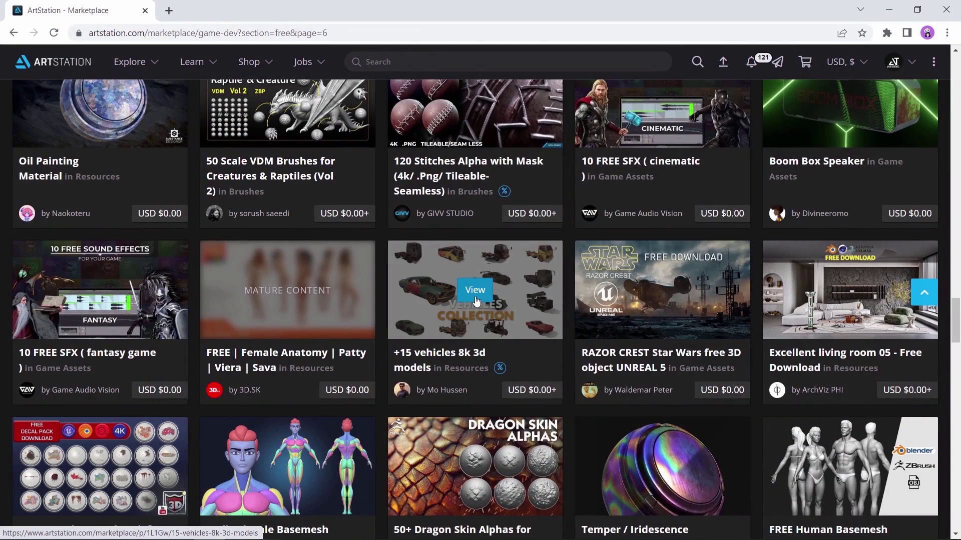
scroll(476, 302, "down", 10)
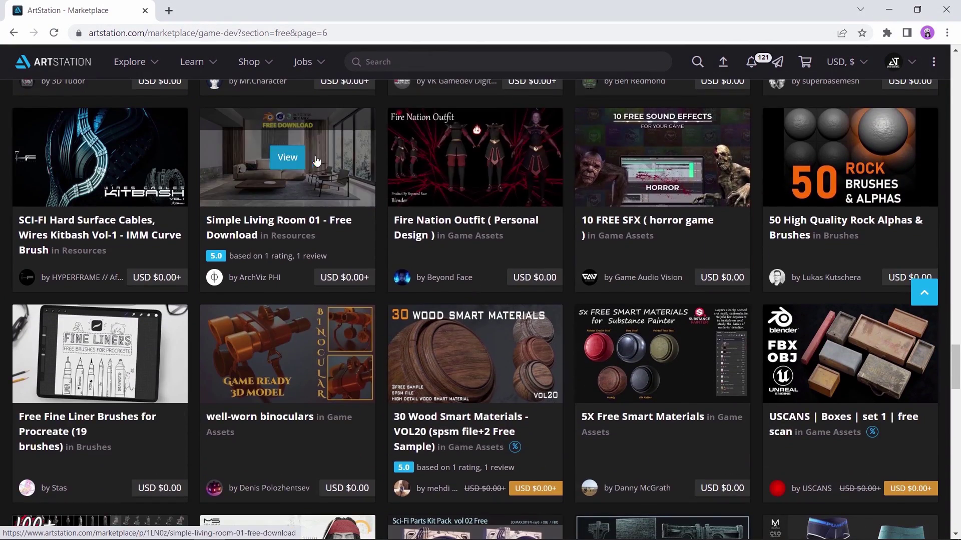
scroll(475, 165, "down", 8)
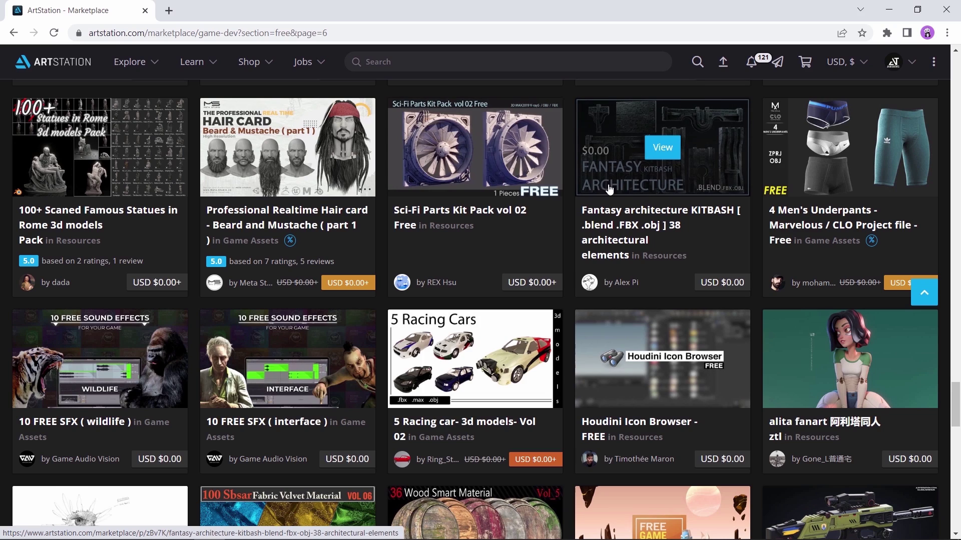
scroll(485, 174, "down", 8)
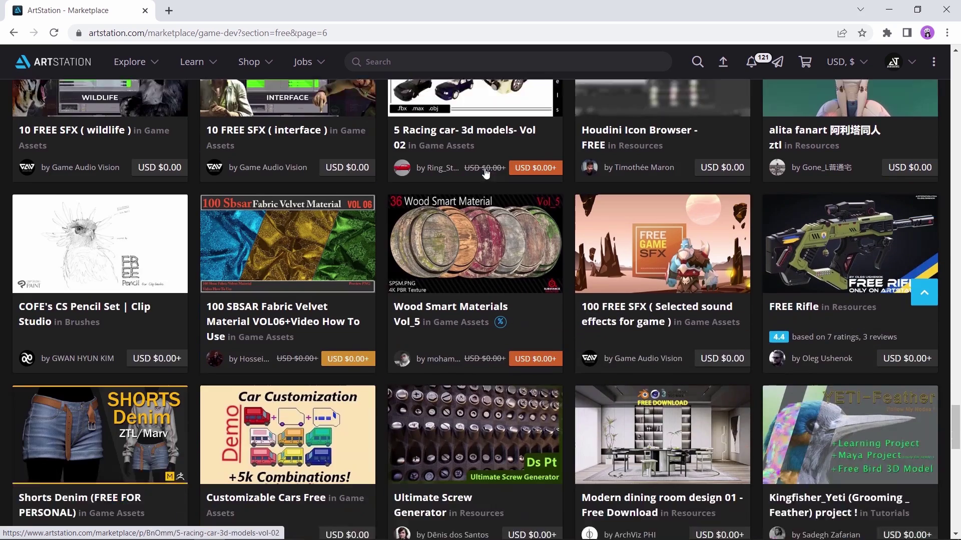
scroll(485, 174, "up", 5)
scroll(485, 173, "up", 4)
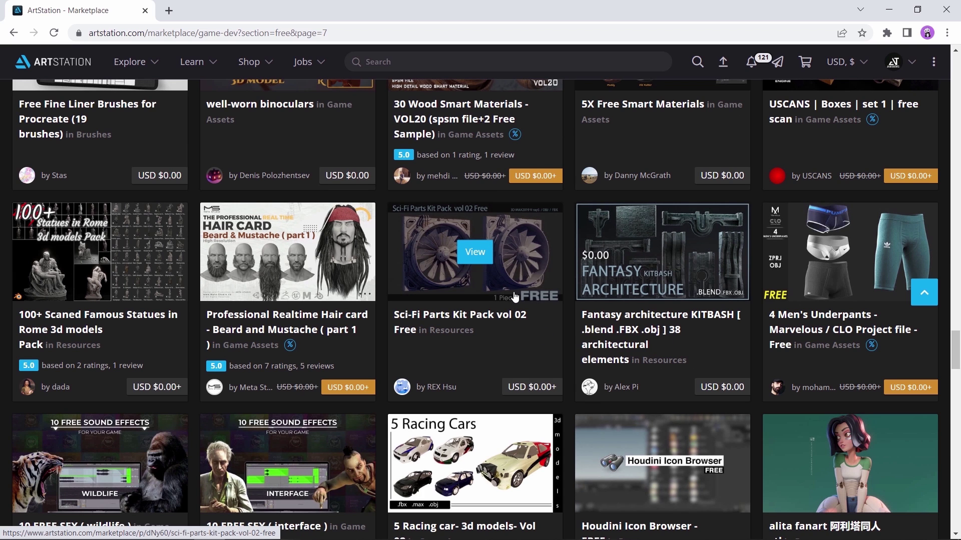
scroll(517, 293, "down", 17)
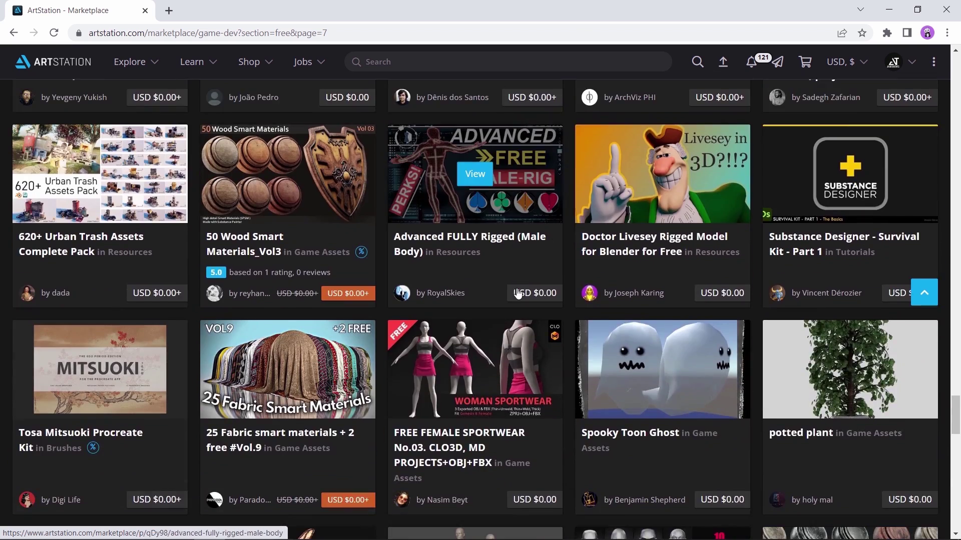
scroll(518, 293, "down", 8)
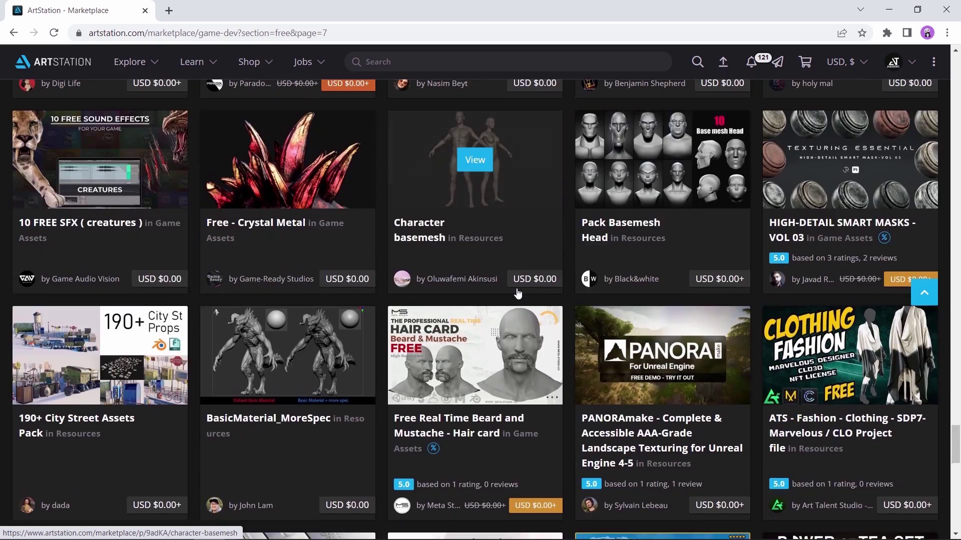
scroll(518, 293, "down", 20)
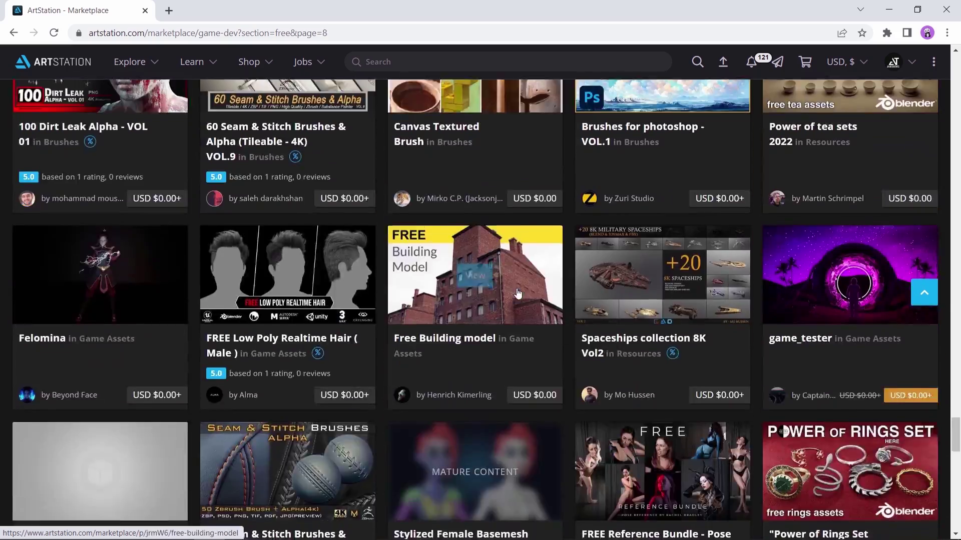
scroll(517, 293, "down", 20)
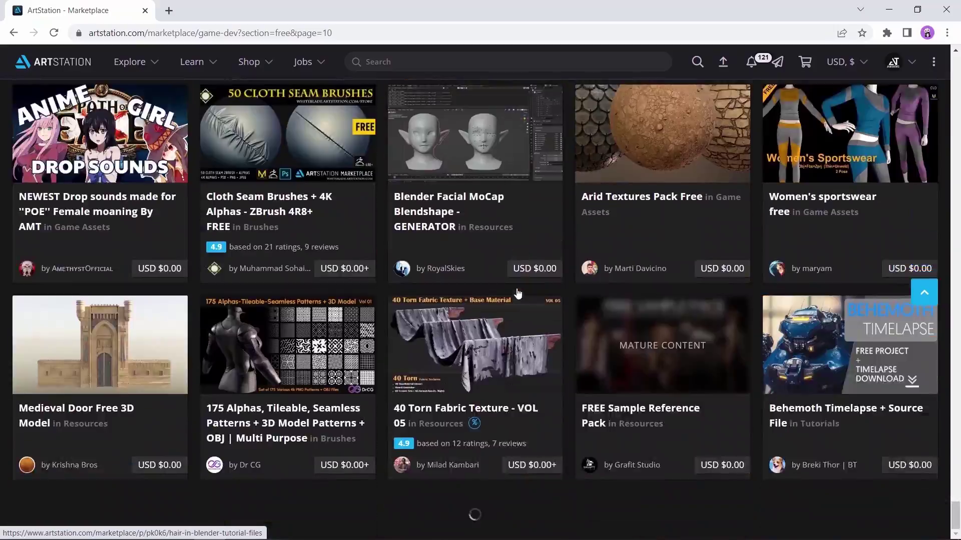
scroll(518, 294, "down", 20)
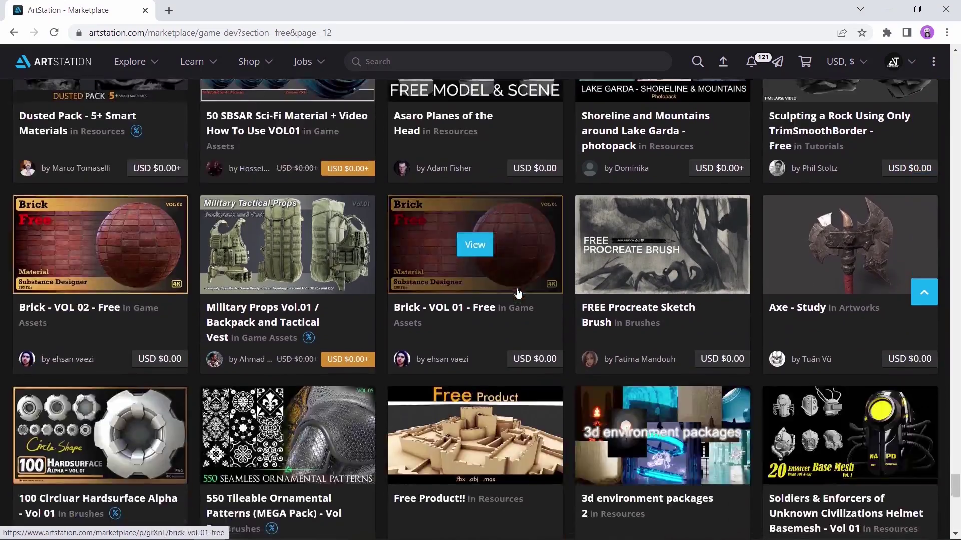
scroll(518, 293, "up", 6)
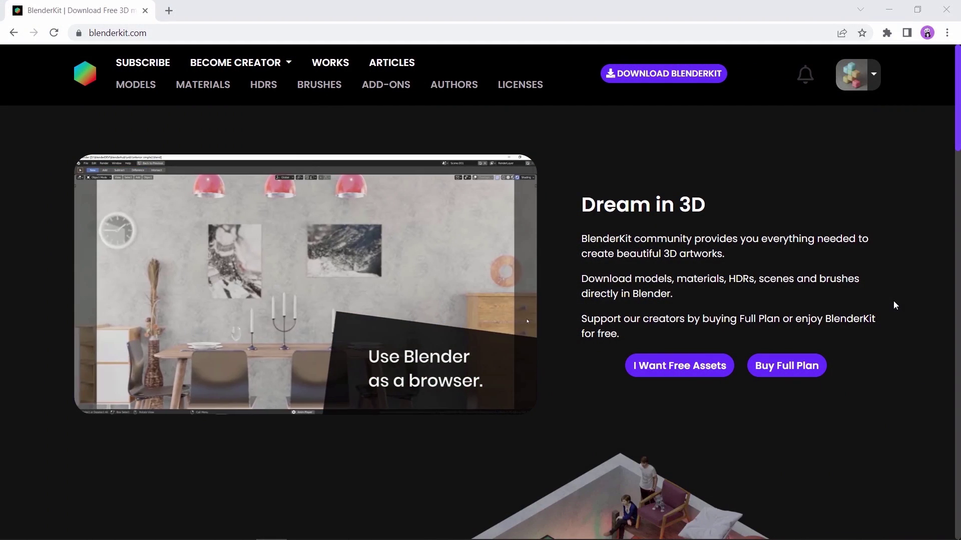
Step: Browse the BlenderKit home page, then open MATERIALS and scroll its category list
scroll(894, 302, "down", 2)
scroll(895, 305, "down", 6)
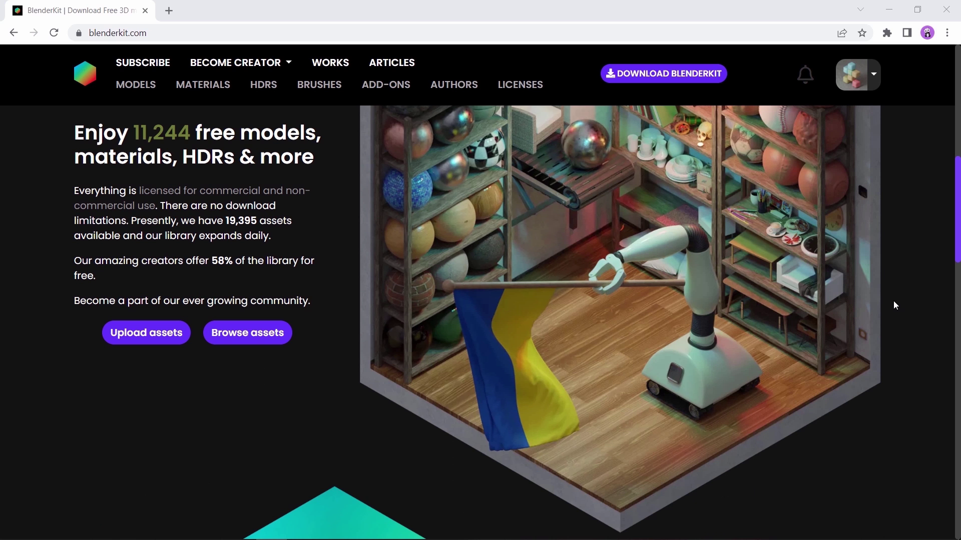
scroll(895, 305, "down", 8)
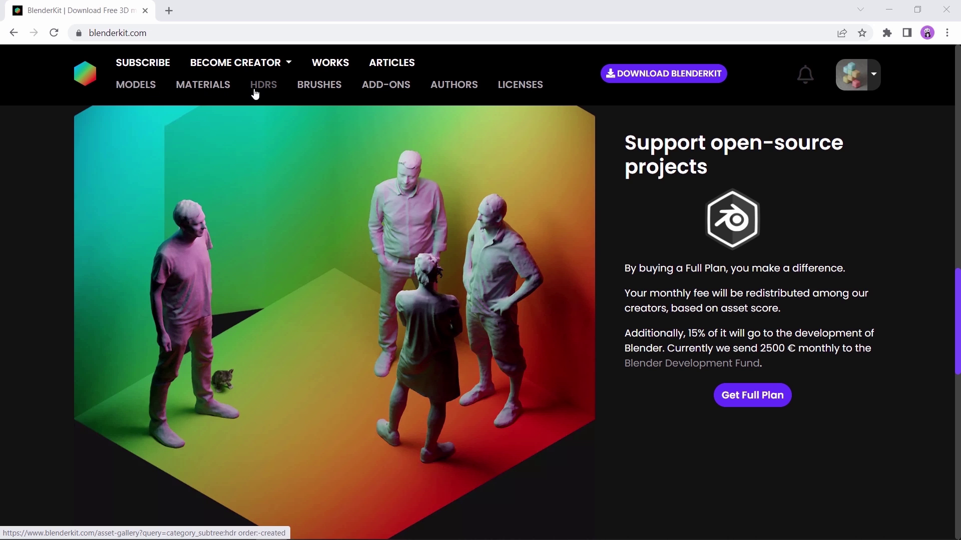
left_click(211, 92)
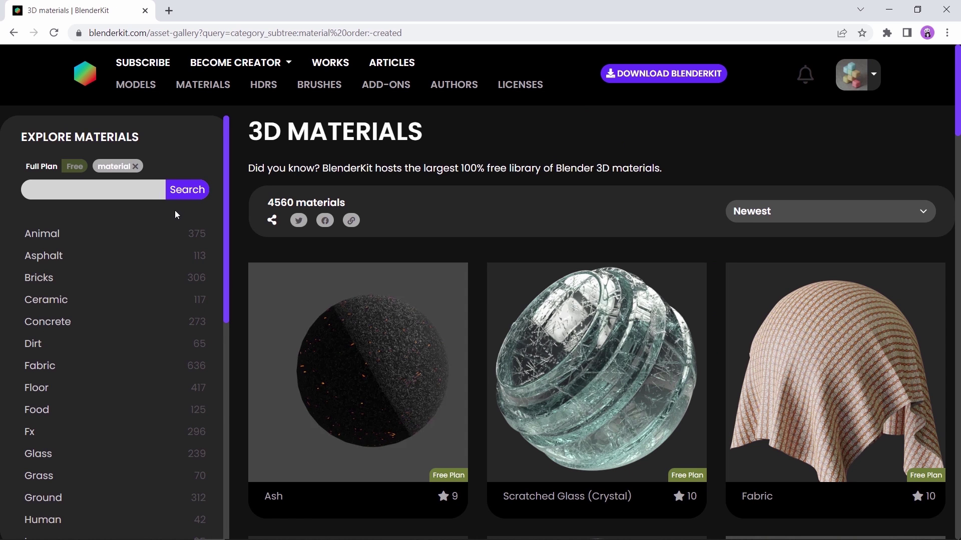
scroll(118, 317, "down", 2)
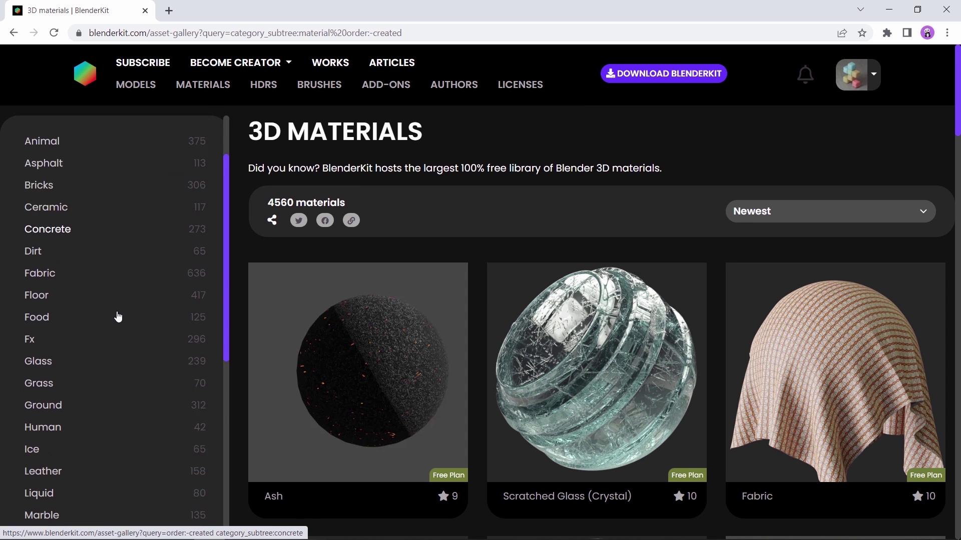
scroll(118, 317, "down", 7)
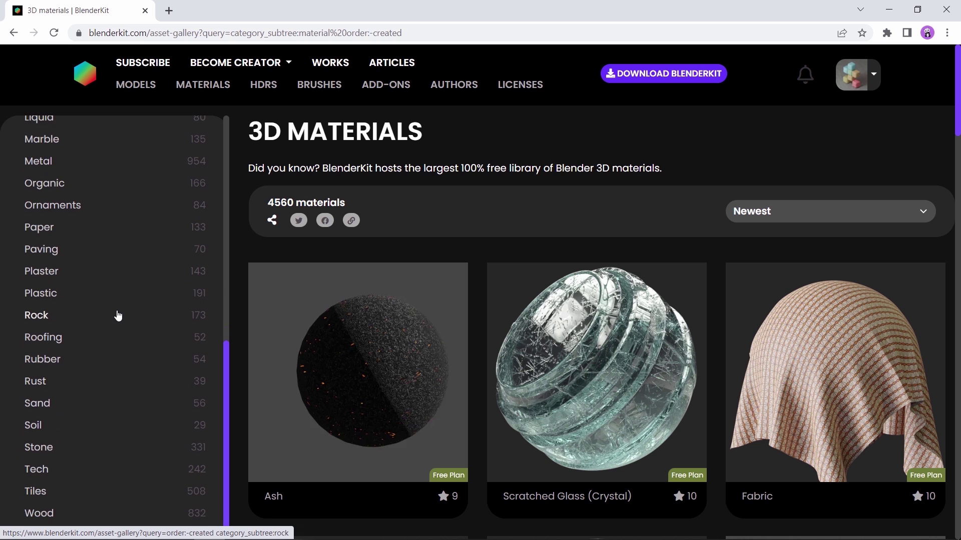
scroll(170, 383, "up", 9)
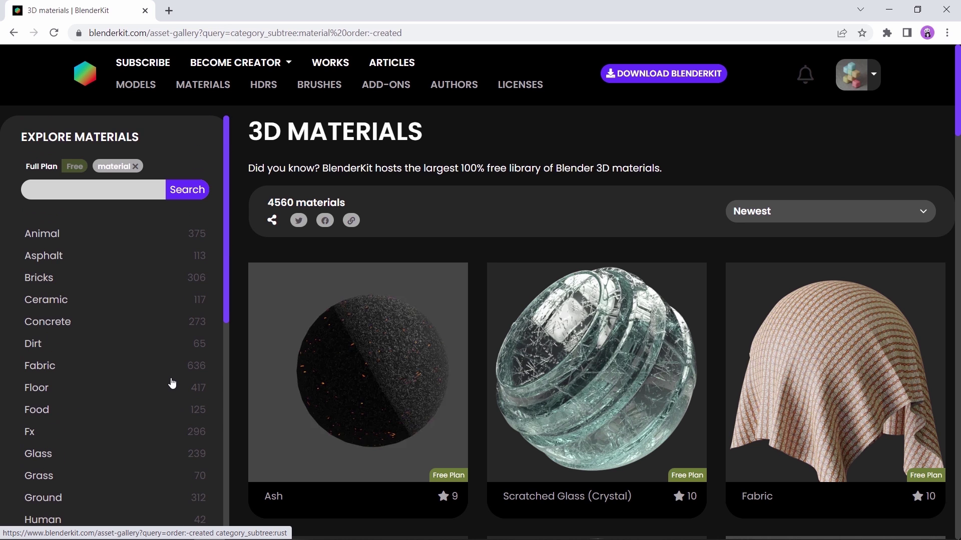
Step: Open the Get BlenderKit page and review its Blender 3.0+ install steps
left_click(639, 68)
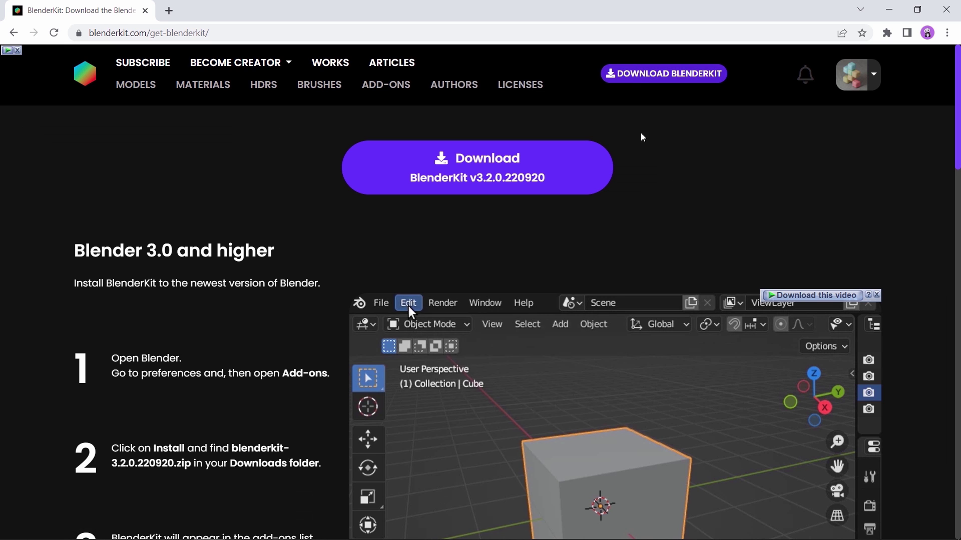
scroll(639, 192, "down", 4)
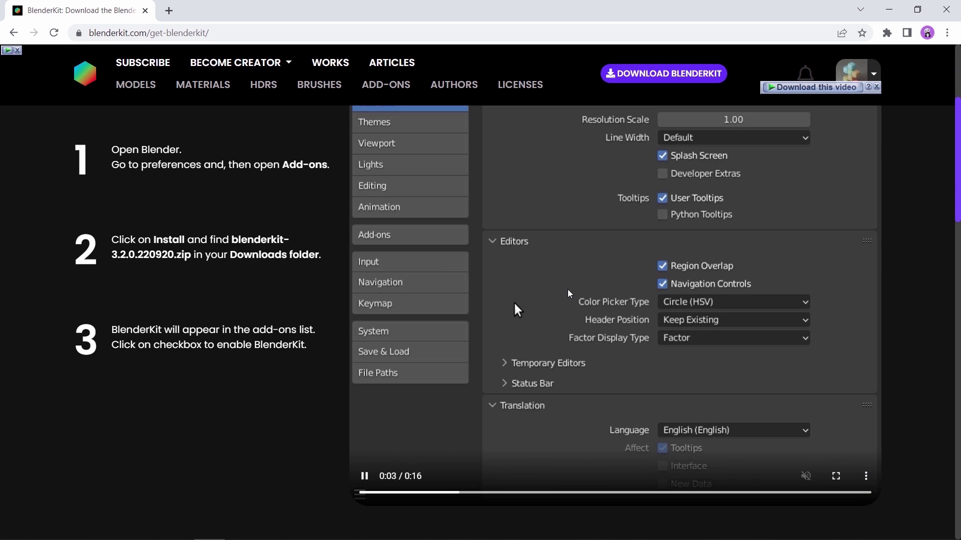
scroll(568, 293, "up", 4)
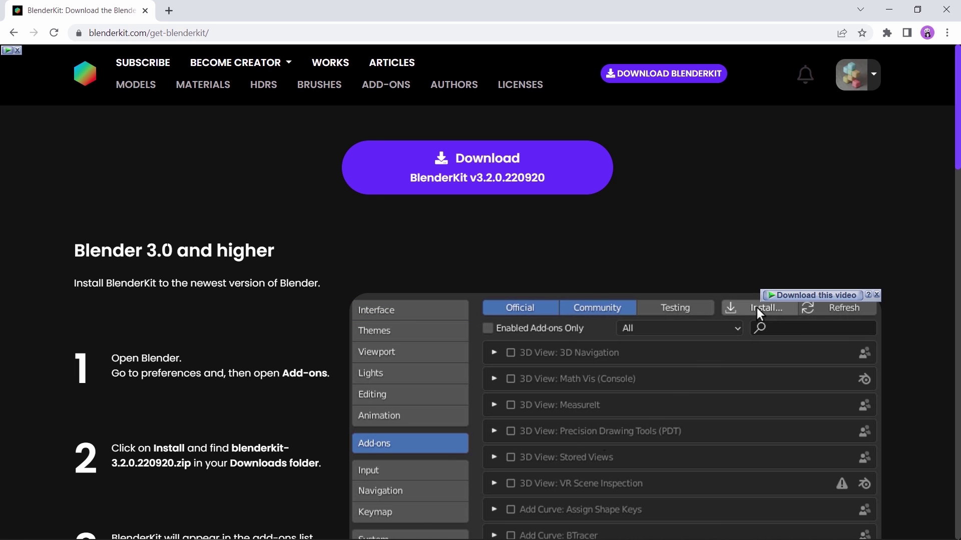
double_click(160, 250)
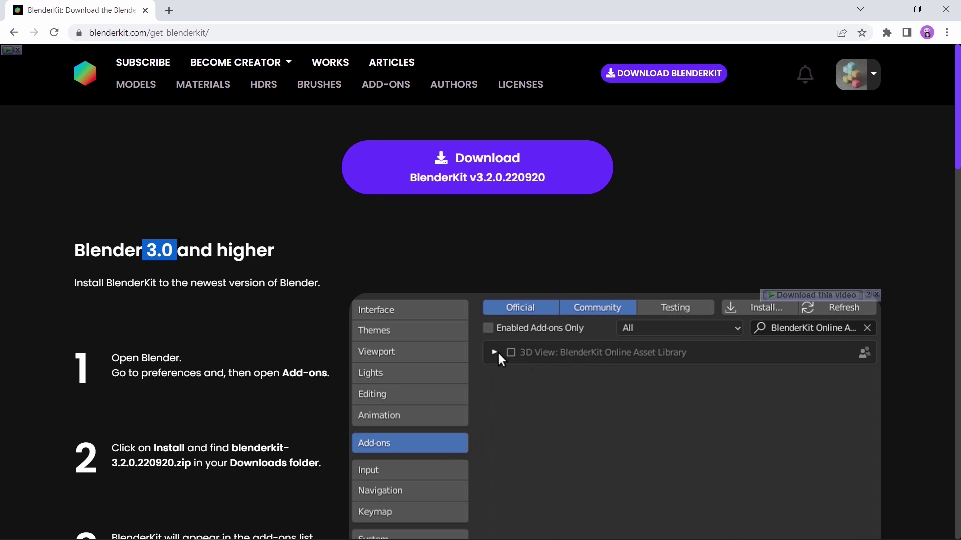
left_click(193, 221)
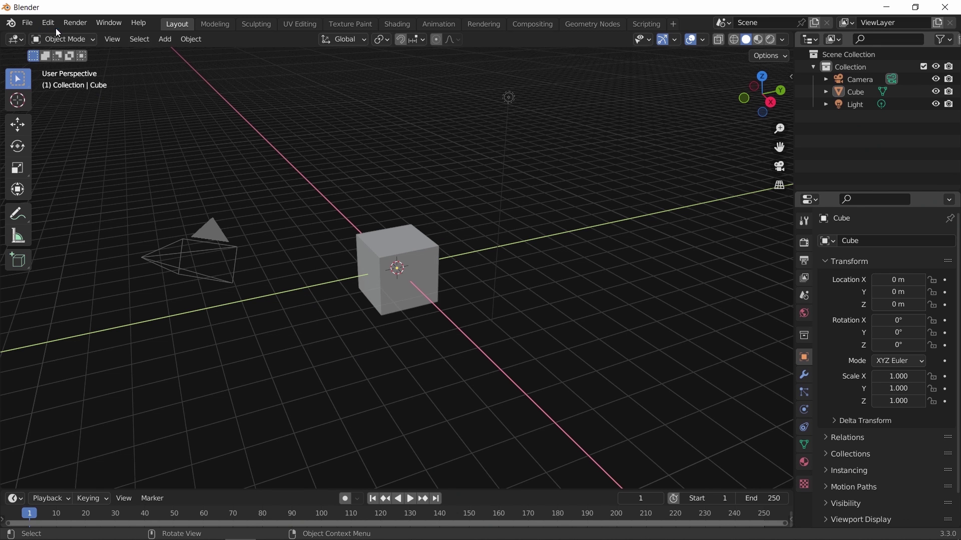
Step: Install the add-on from blenderkit-3.2.0.220920.zip on the Desktop via Preferences > Add-ons
left_click(55, 28)
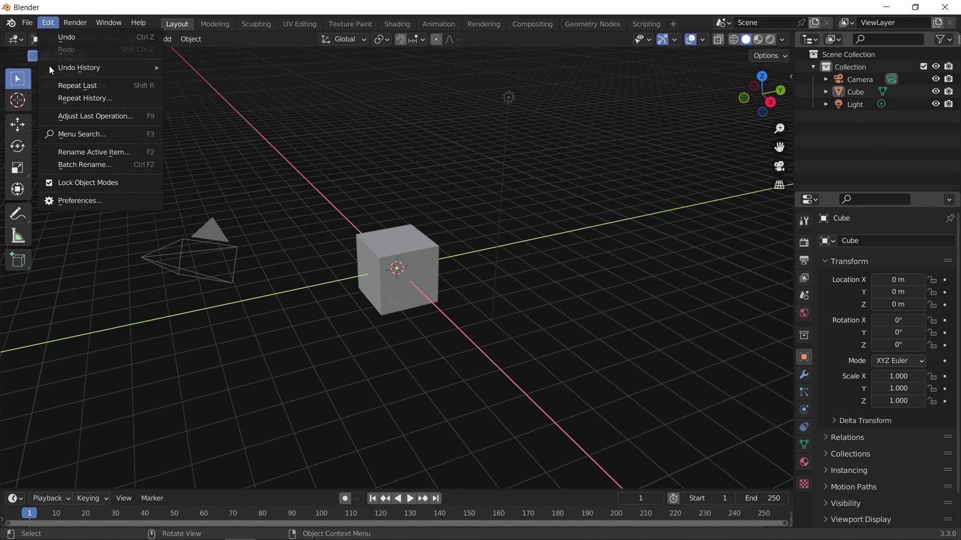
left_click(77, 201)
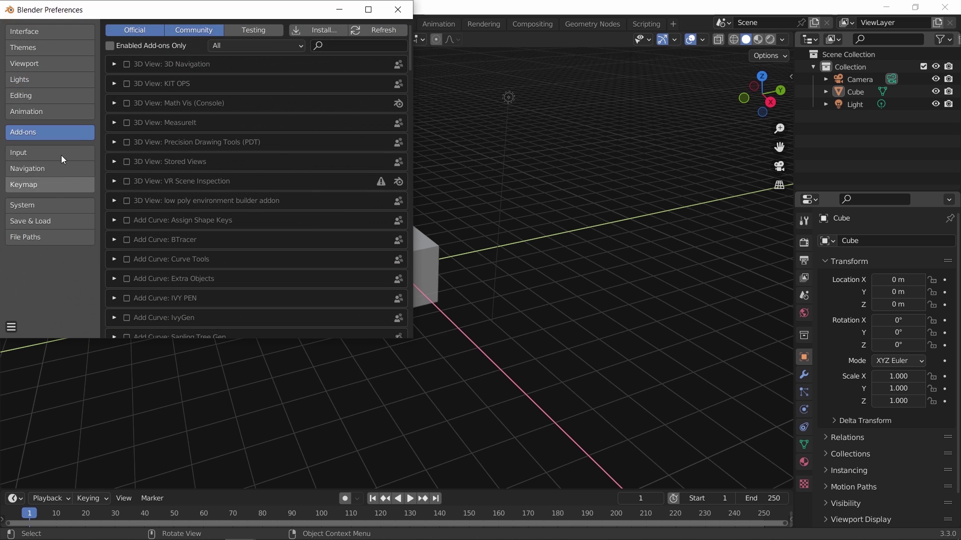
left_click(318, 31)
left_click(43, 124)
double_click(191, 76)
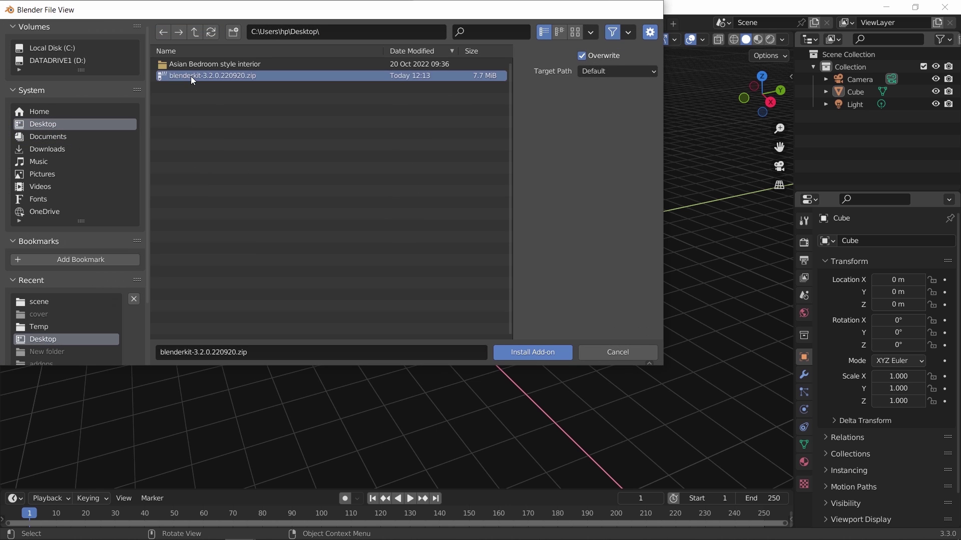
Step: Enable BlenderKit Online Asset Library, dismiss its welcome, and expand its details
left_click(126, 64)
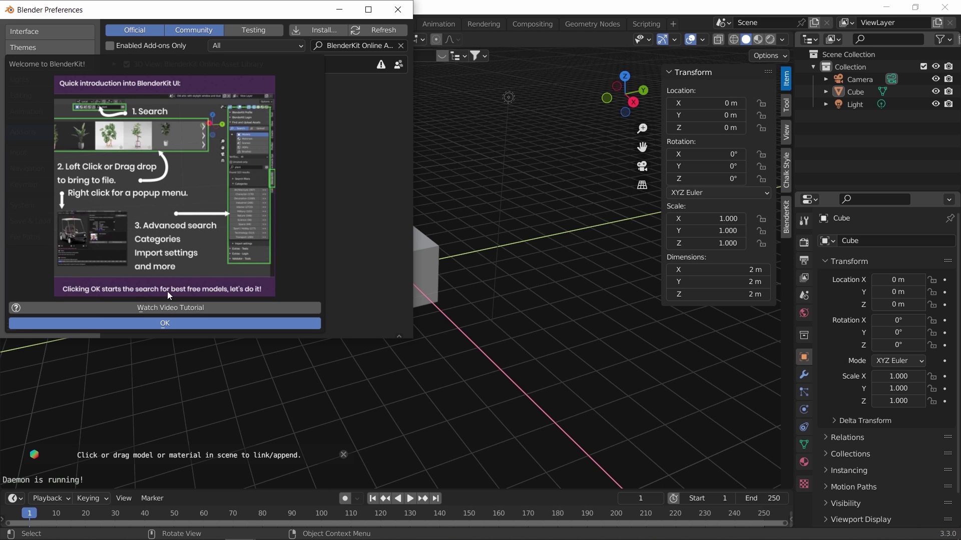
left_click(164, 324)
left_click(114, 64)
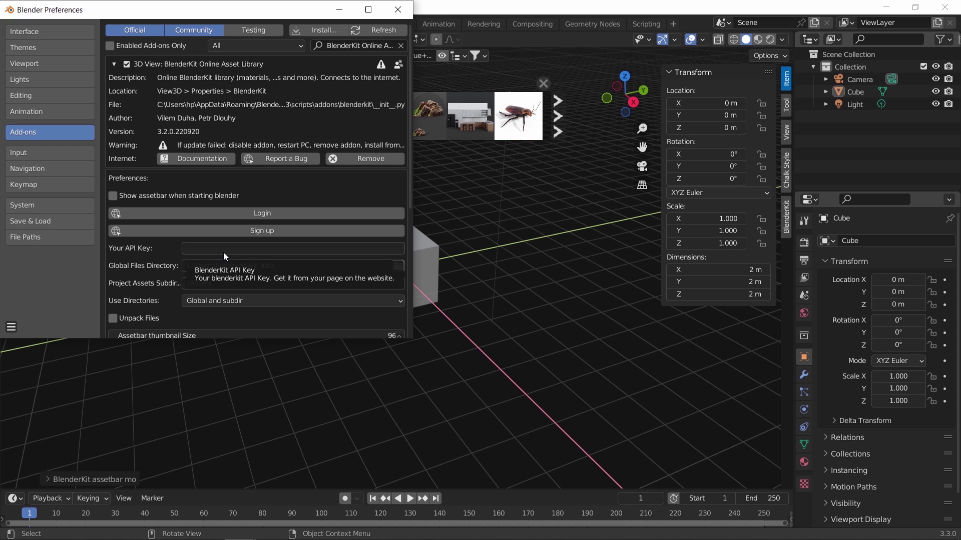
Step: Log the add-on into a BlenderKit account, authorize it in the browser, and show the BlenderKit asset search
left_click(245, 215)
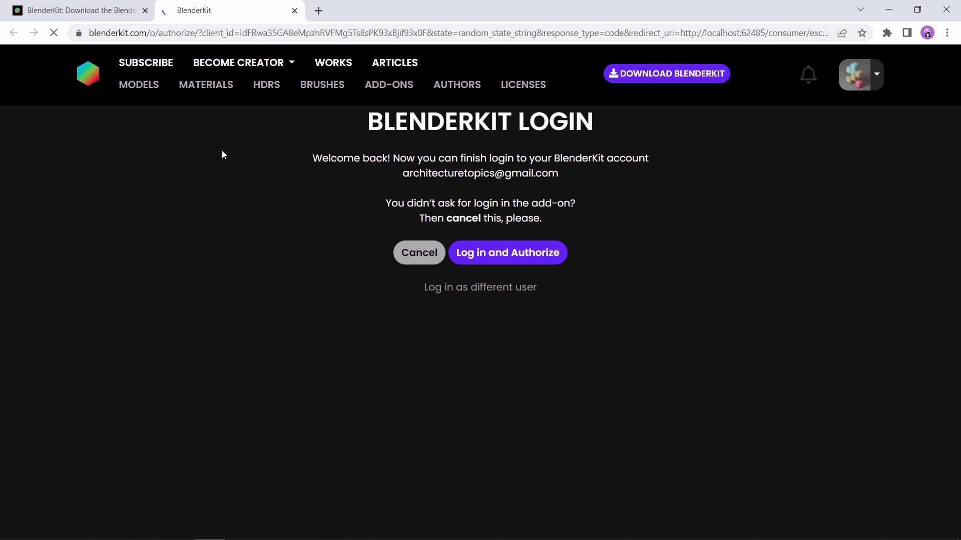
left_click(527, 254)
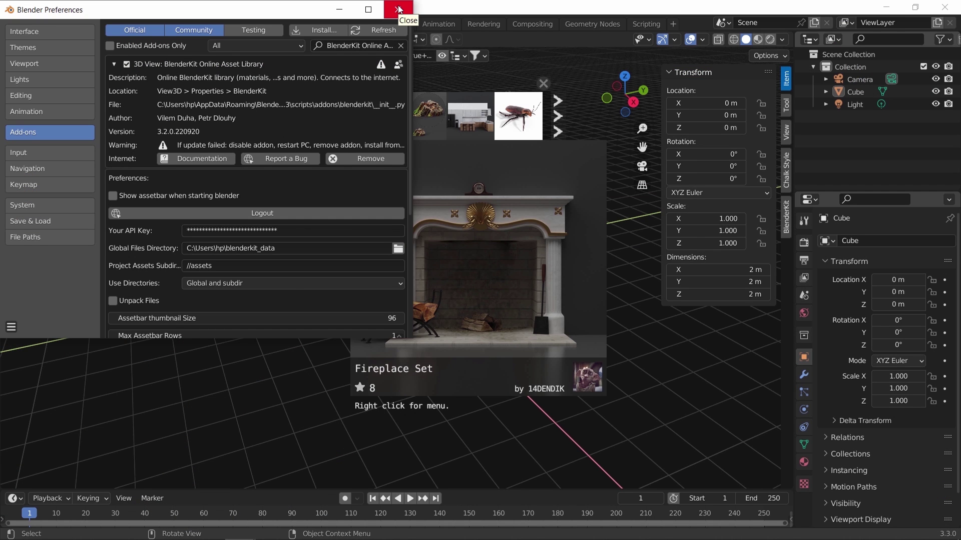
left_click(399, 9)
left_click(787, 213)
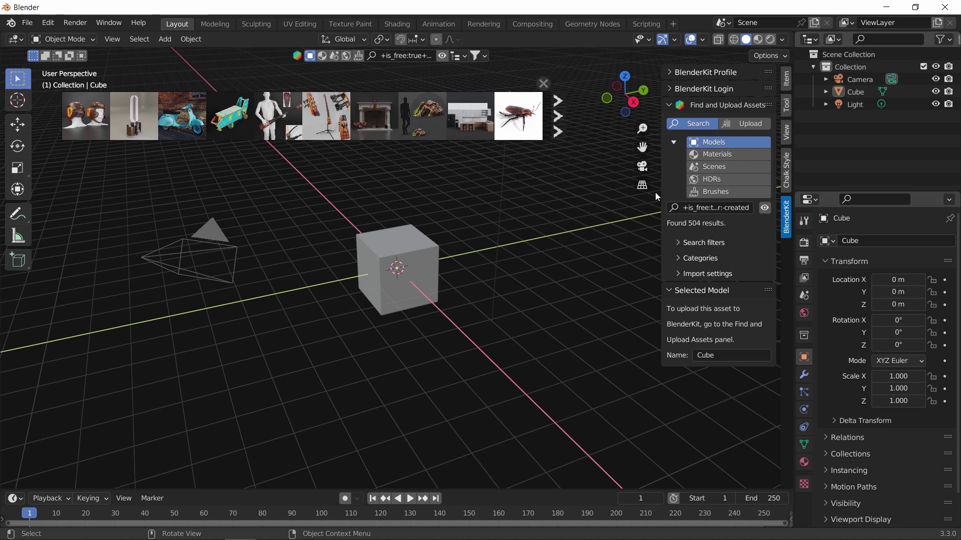
Step: Widen the BlenderKit panel, switch the search from models to materials, and expand the Categories list
left_click_drag(662, 190, 624, 190)
left_click(643, 243)
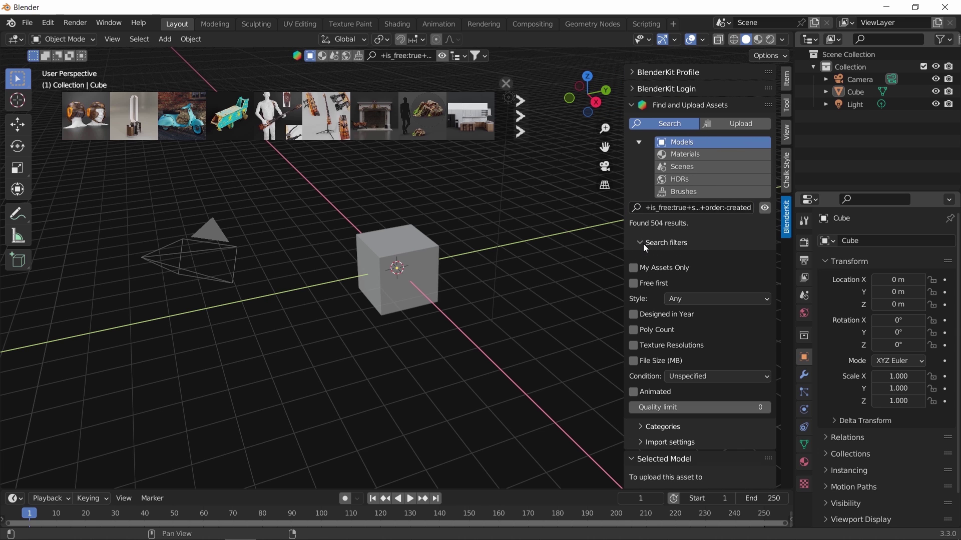
left_click(702, 298)
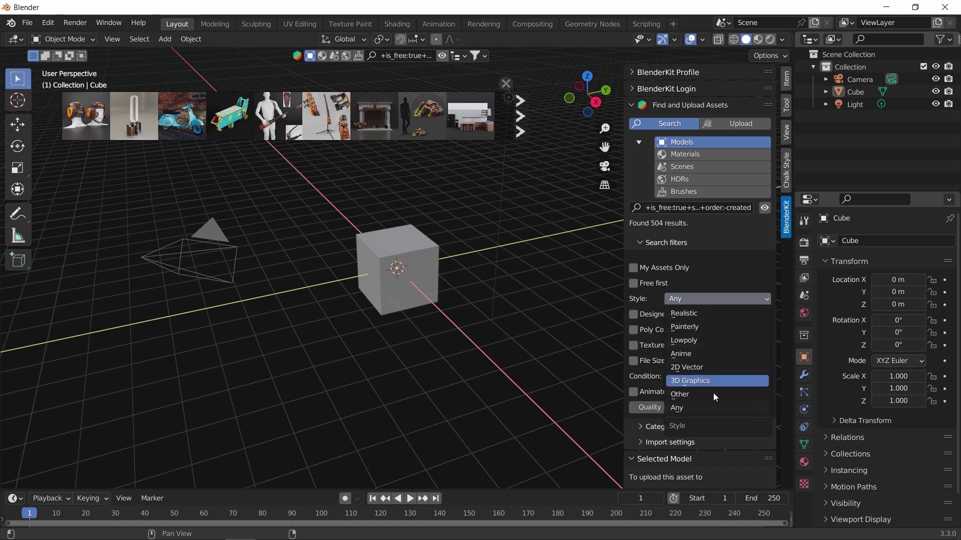
left_click(701, 300)
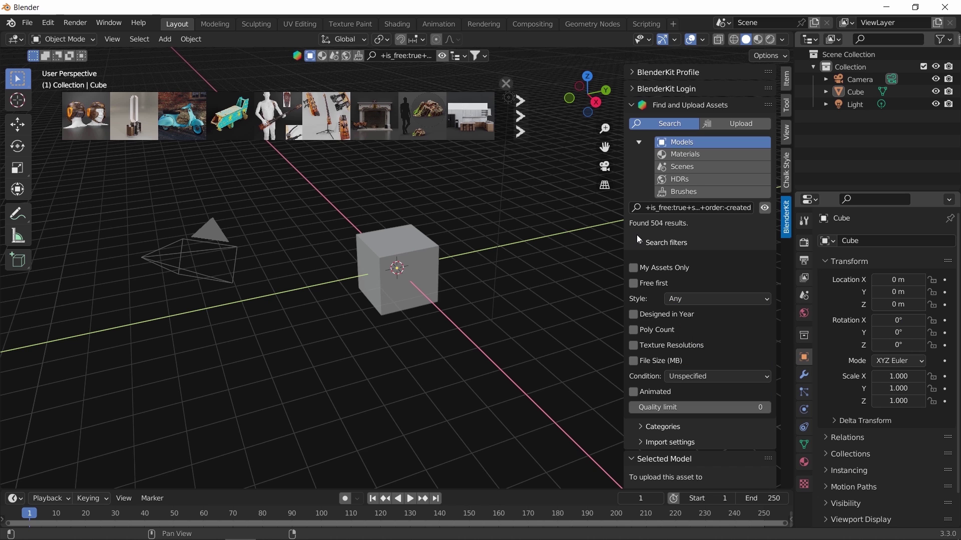
left_click(693, 170)
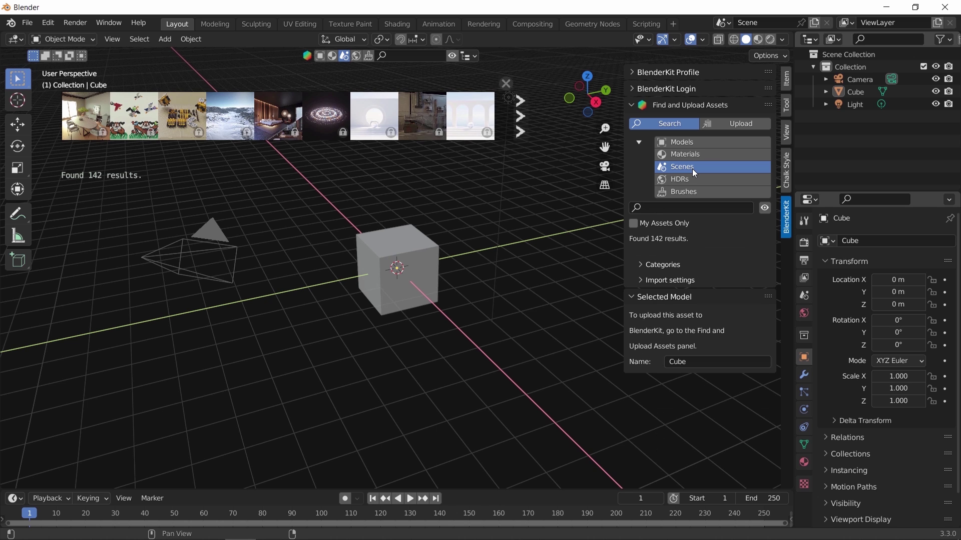
left_click(695, 157)
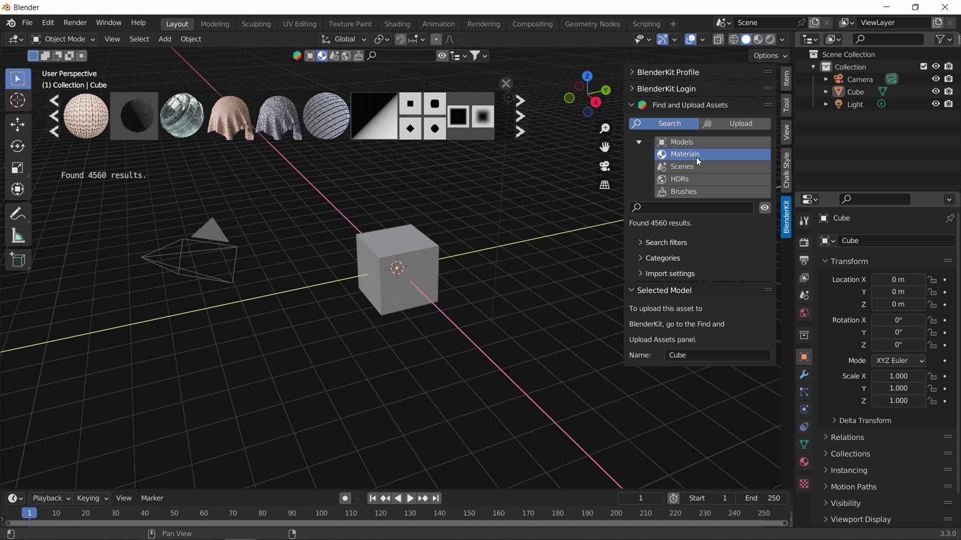
left_click(676, 257)
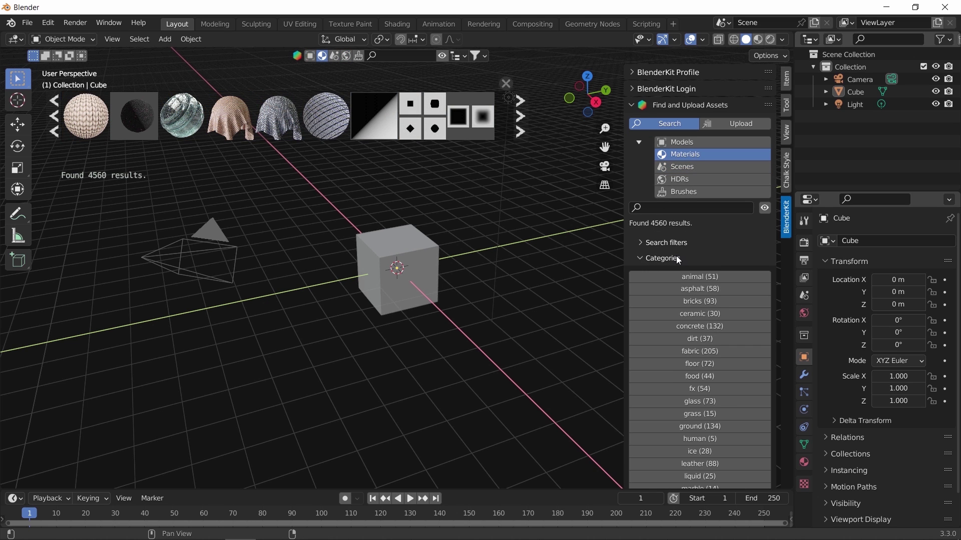
Step: Filter BlenderKit materials to the wood category and preview wood thumbnails such as Wooden Grid 03
scroll(677, 258, "down", 2)
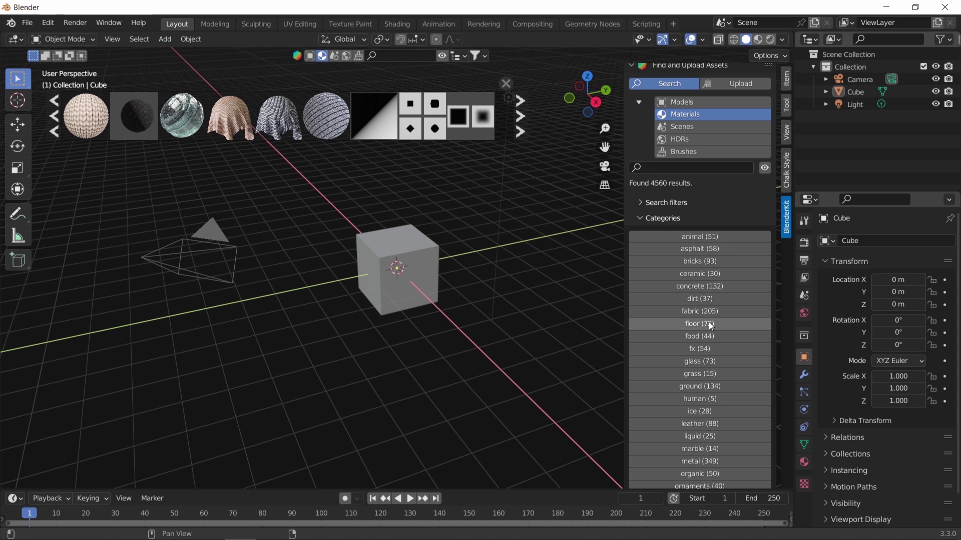
scroll(711, 325, "down", 8)
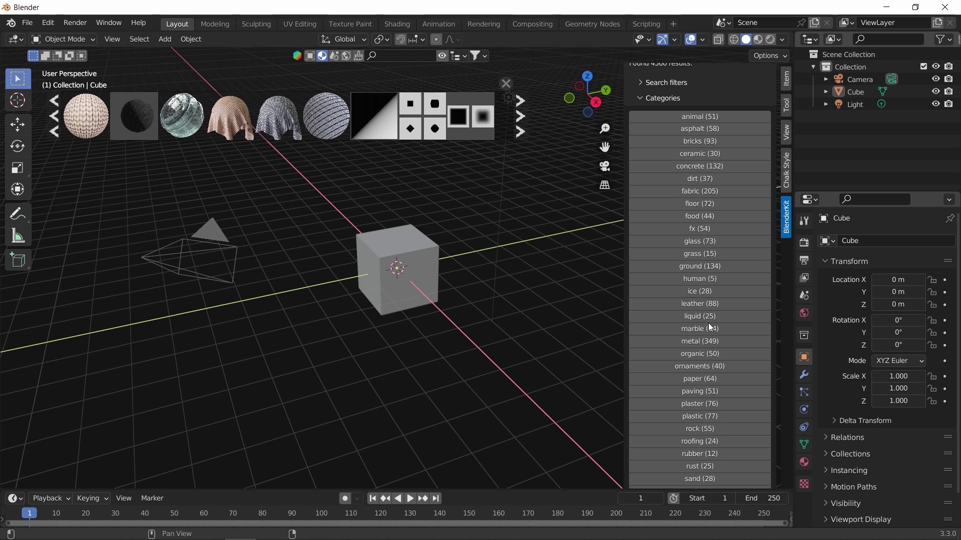
scroll(711, 326, "down", 4)
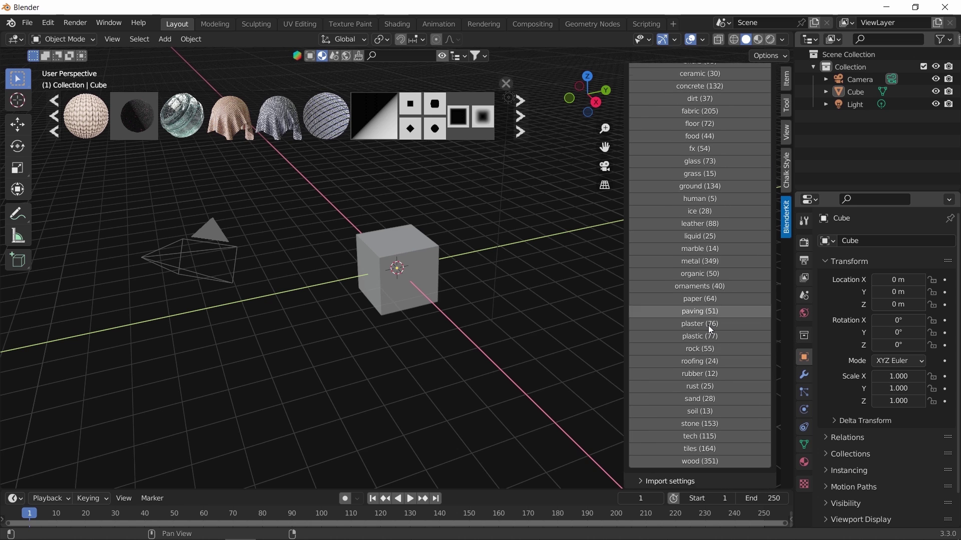
left_click(720, 422)
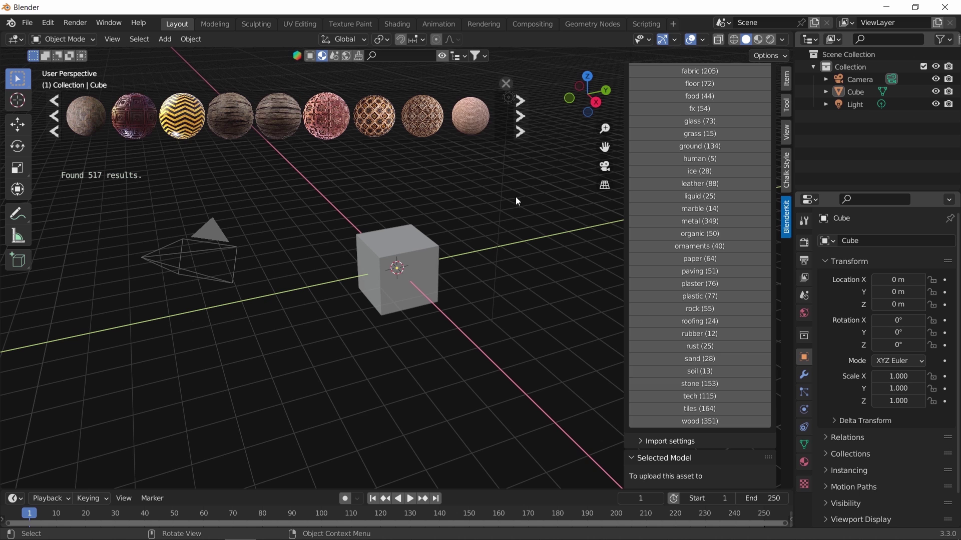
mouse_move(84, 116)
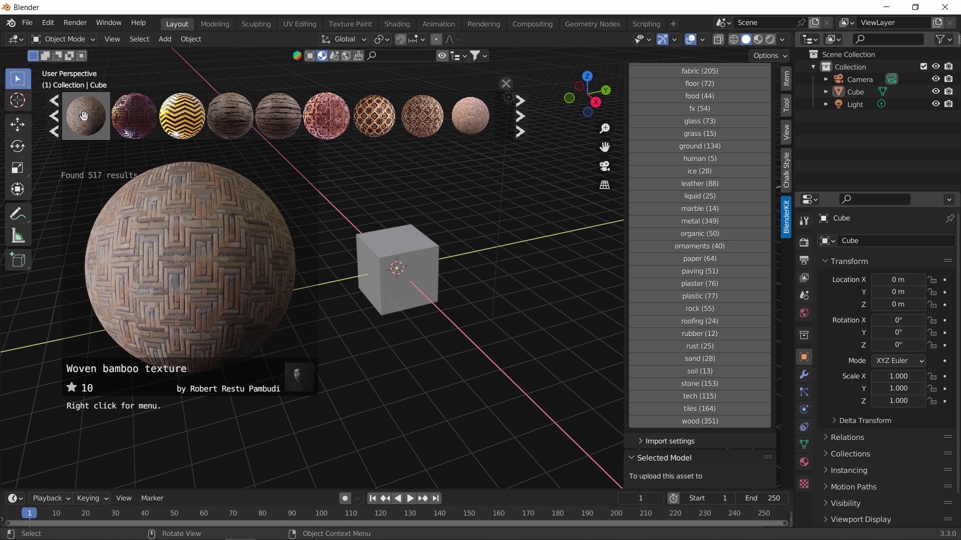
mouse_move(126, 116)
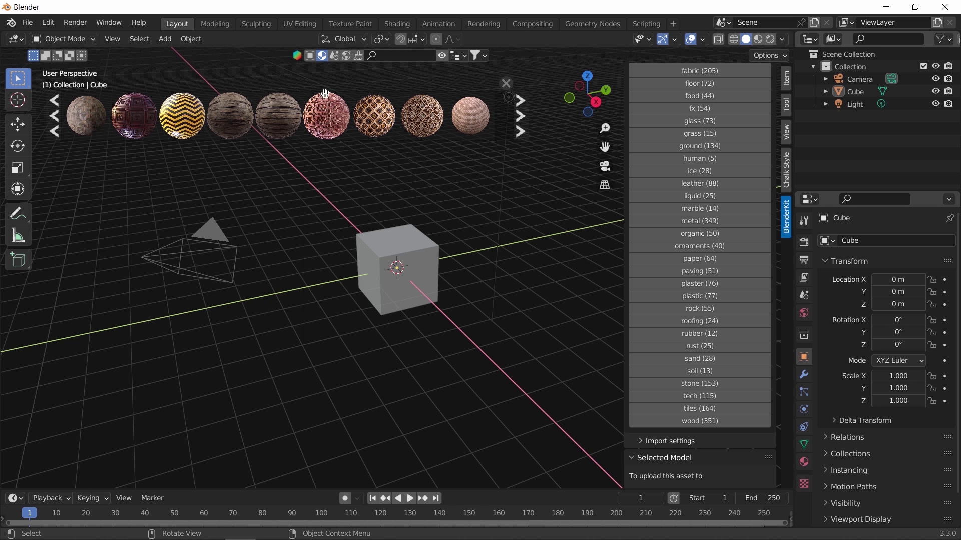
mouse_move(285, 103)
mouse_move(328, 104)
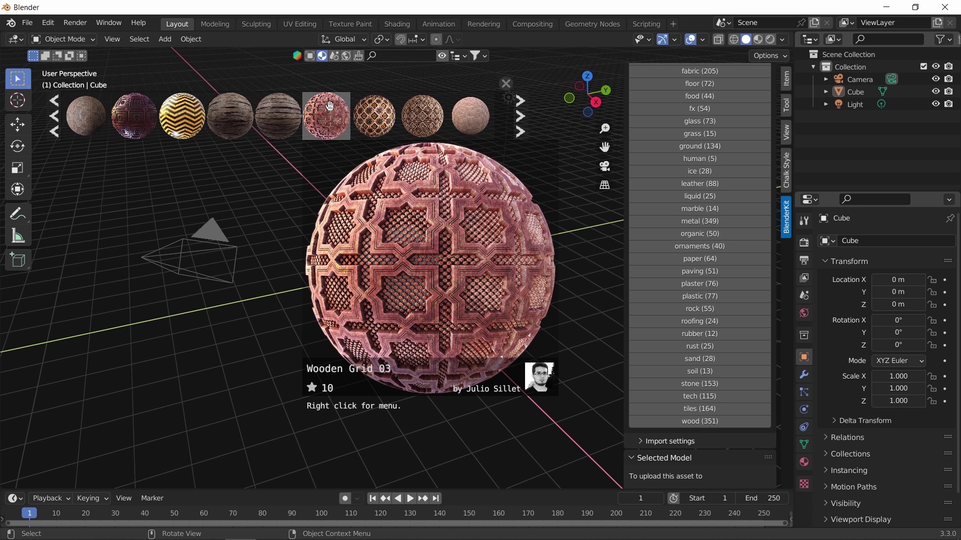
Step: Apply Wooden Grid 03 to the cube and switch the viewport to Material Preview shading
left_click_drag(331, 109, 397, 269)
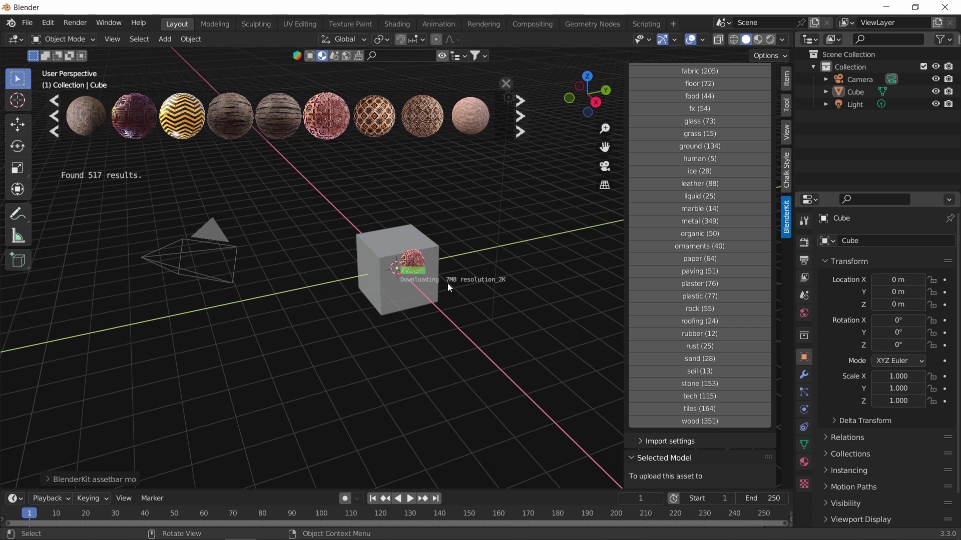
left_click(760, 40)
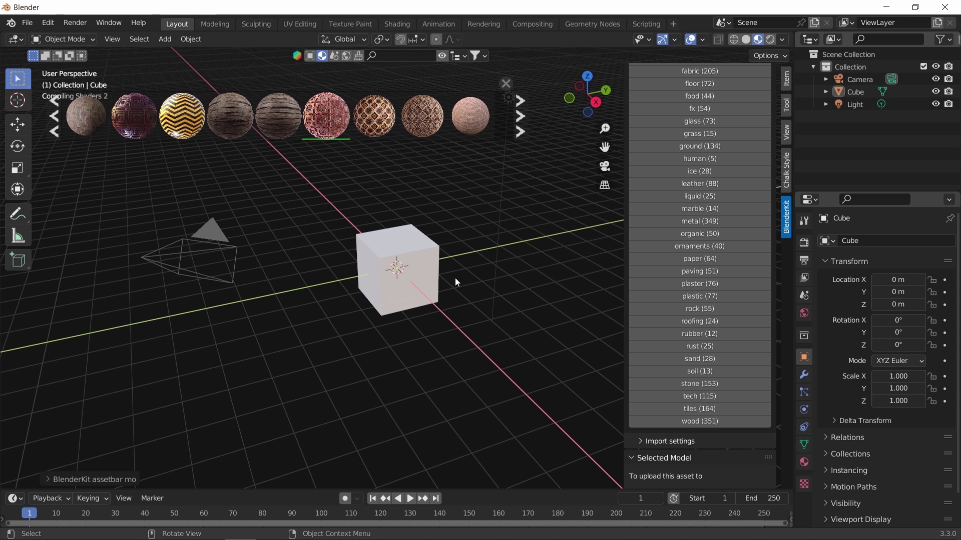
left_click(421, 264)
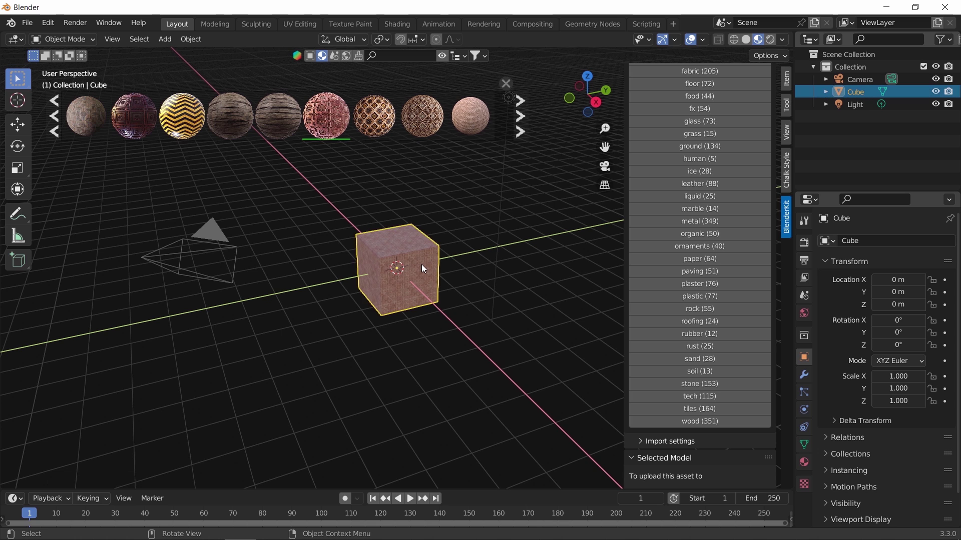
scroll(422, 264, "up", 5)
Step: Start applying Decorative Wood Pattern to the cube, then cancel its download
mouse_move(374, 116)
left_mouse_down()
mouse_move(448, 237)
mouse_move(431, 259)
left_mouse_up()
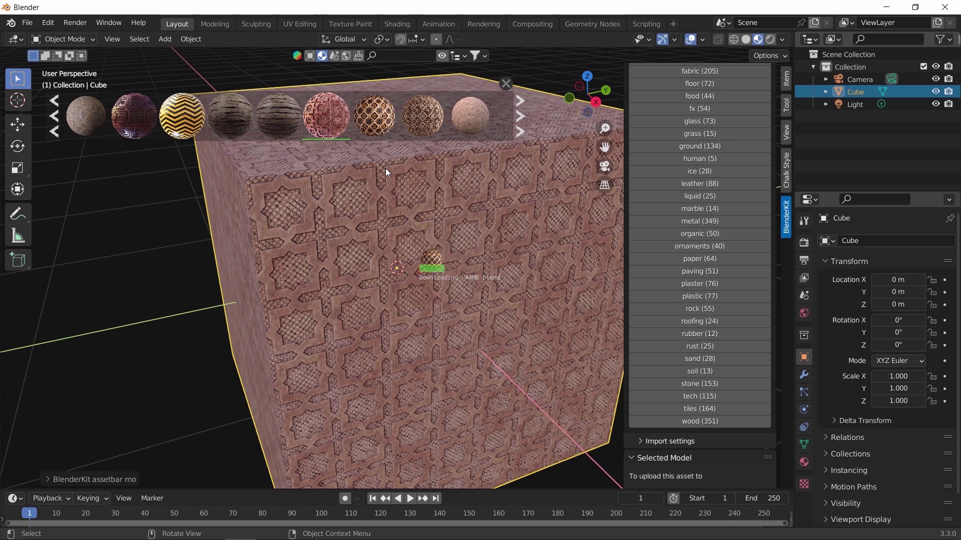
scroll(672, 374, "down", 4)
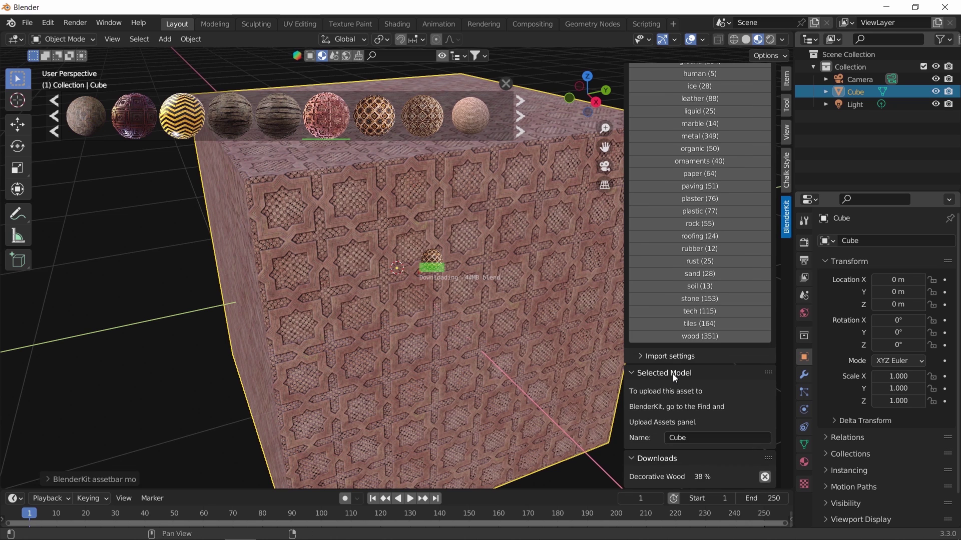
left_click(765, 478)
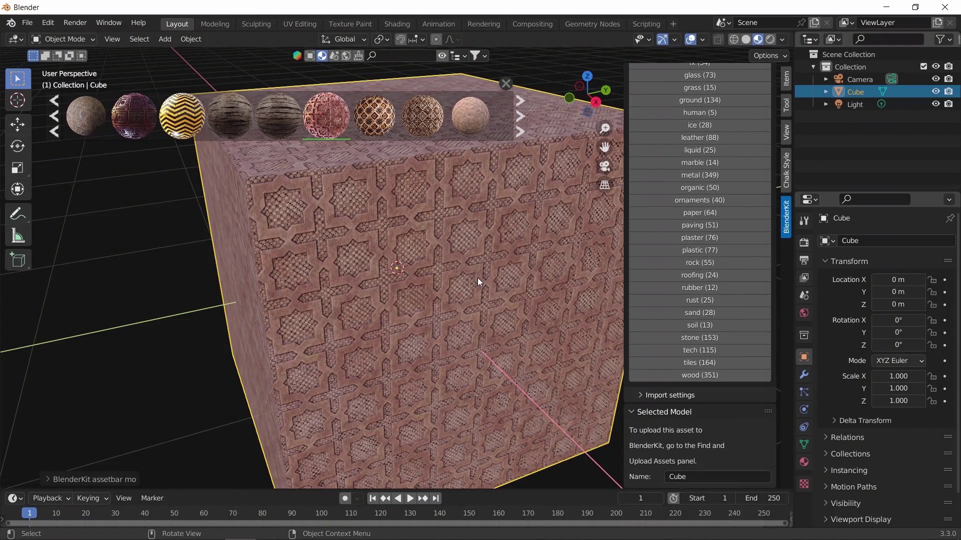
scroll(437, 206, "up", 2)
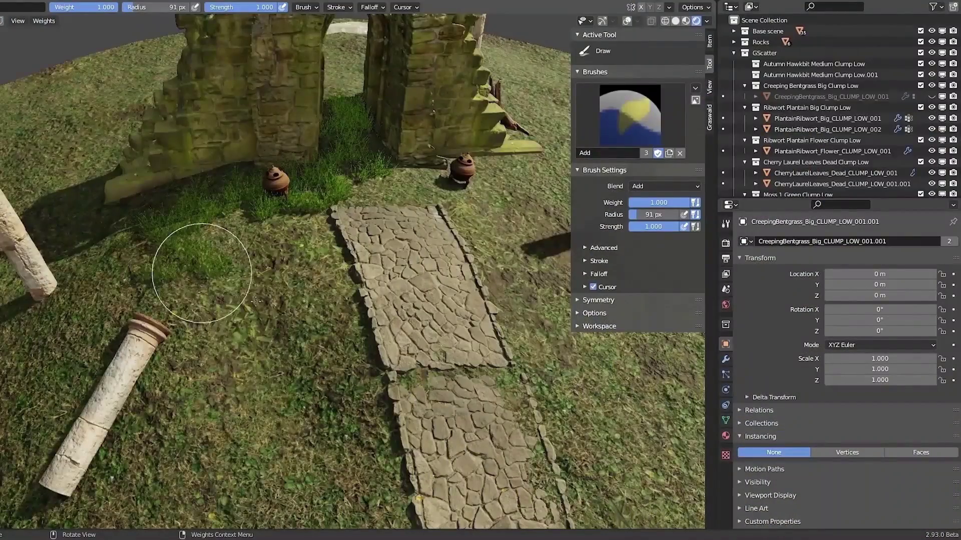
Step: Scroll the Gscatter page past the grass assets to the Effect Layers section
mouse_move(202, 272)
left_mouse_down()
mouse_move(235, 338)
mouse_move(300, 307)
left_mouse_up()
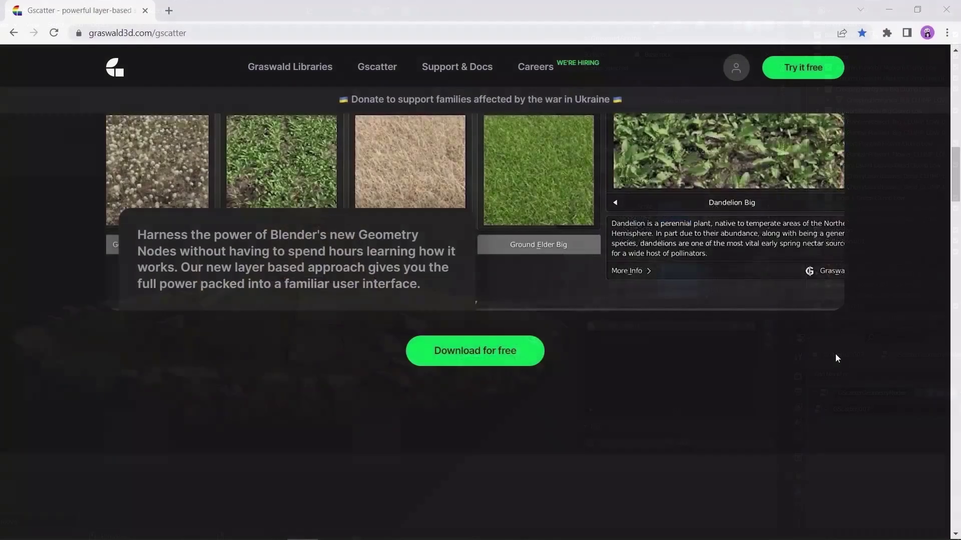
scroll(836, 353, "down", 10)
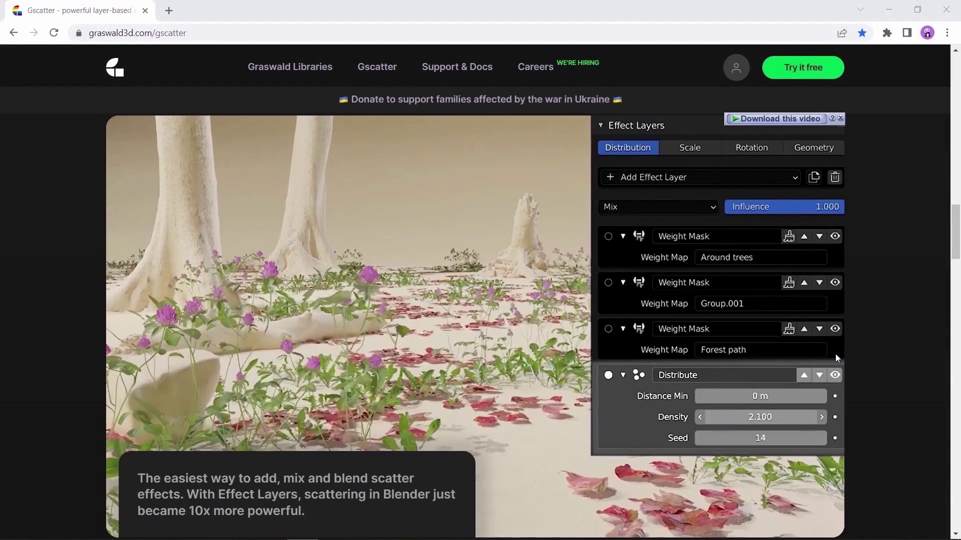
scroll(835, 354, "down", 5)
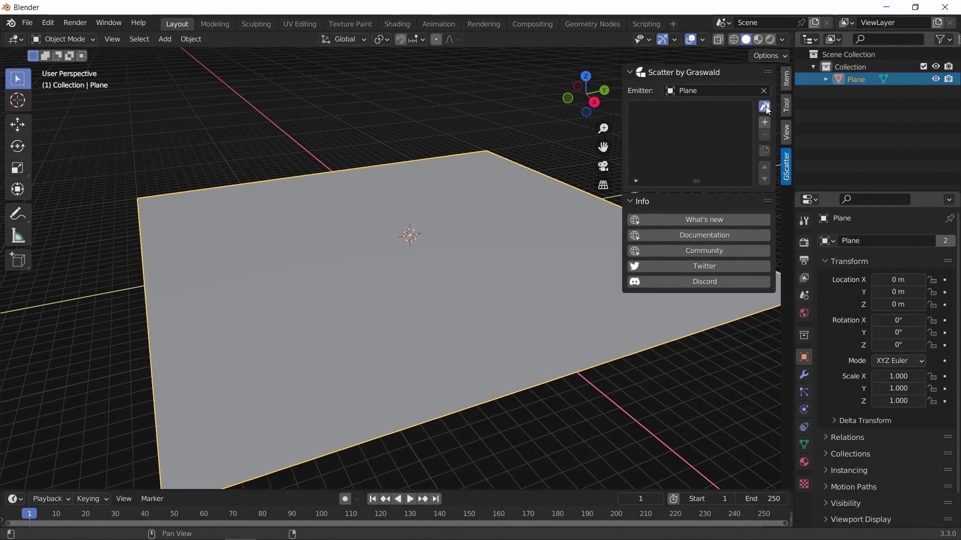
Step: Scatter the Creeping Bentgrass Big grass asset across the plane with GScatter
left_click(766, 107)
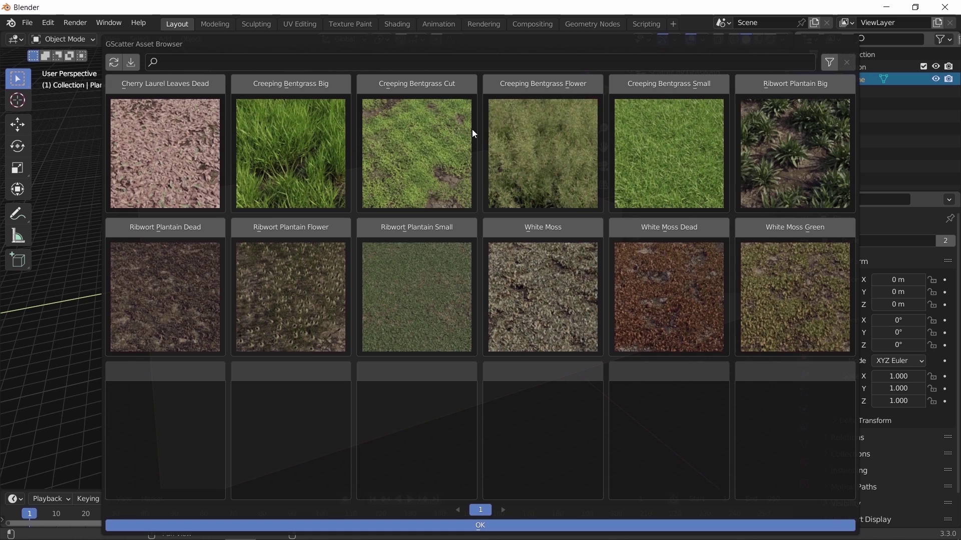
left_click(311, 172)
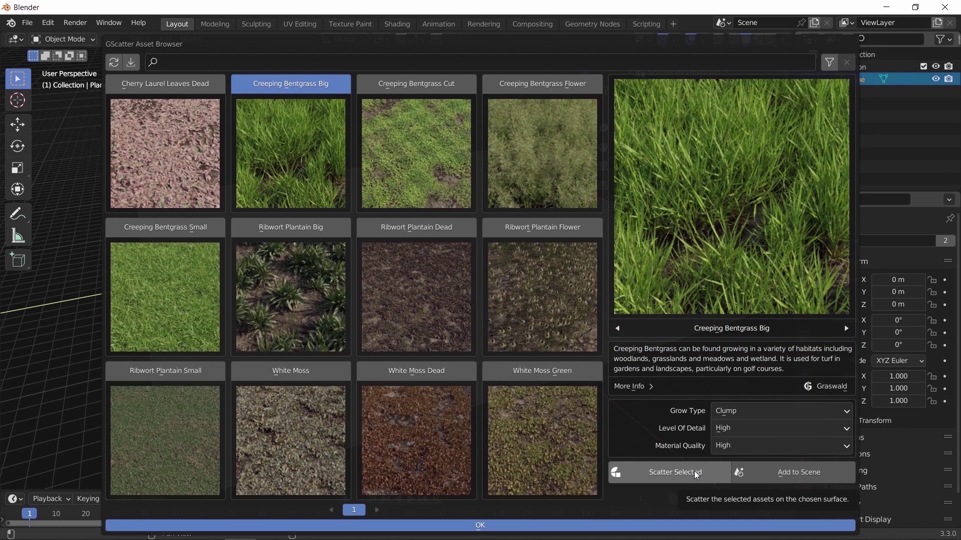
left_click(696, 473)
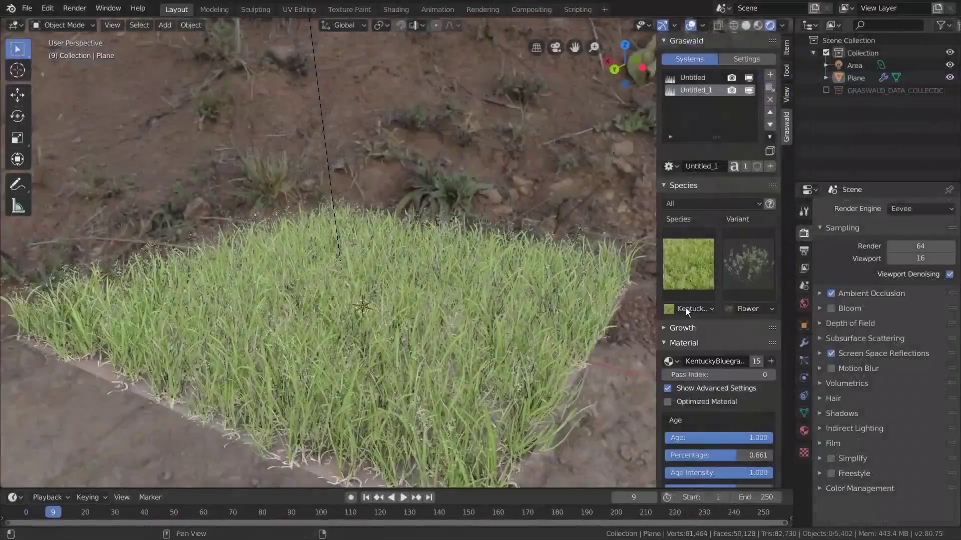
Step: Add another grass system using the Perennial 'Dead' twig variant
left_click(686, 307)
scroll(721, 350, "down", 10)
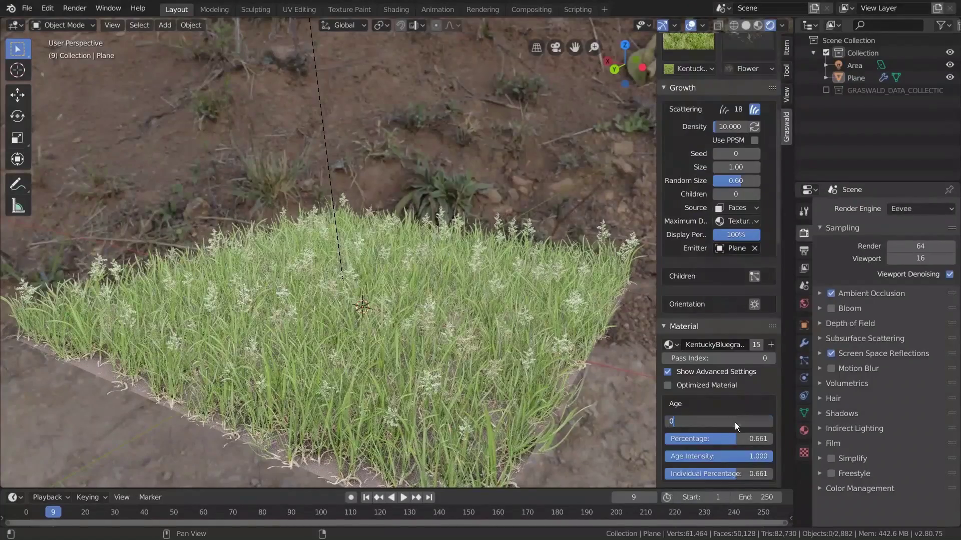
scroll(734, 423, "up", 10)
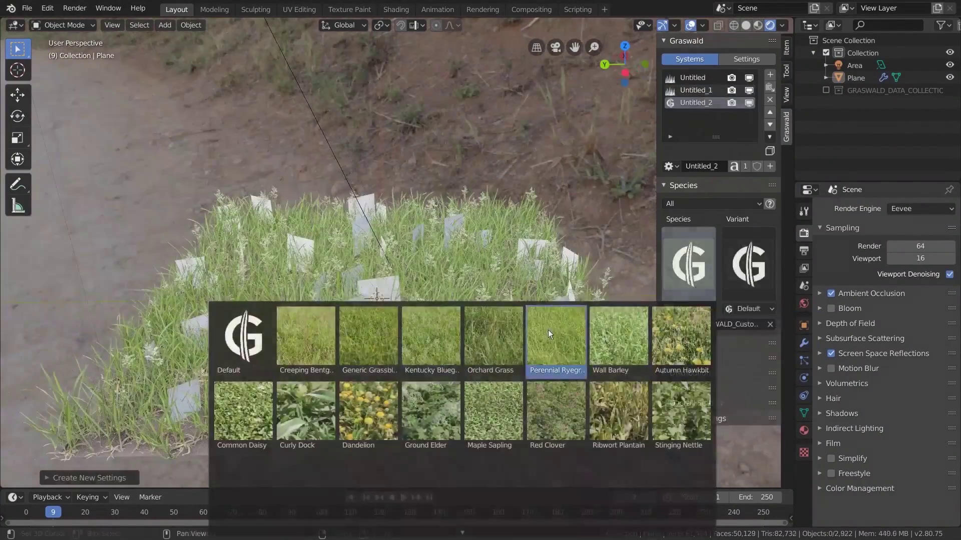
left_click(555, 340)
left_click(748, 263)
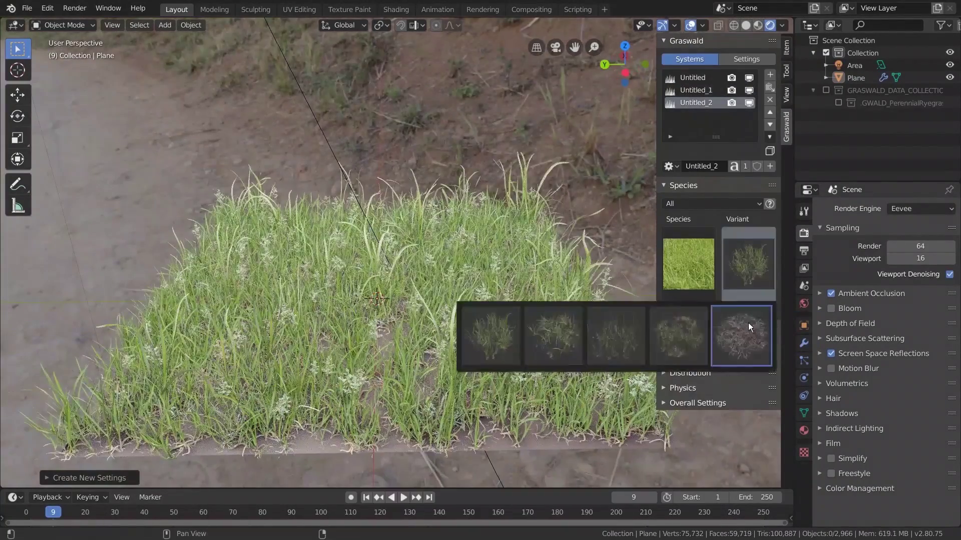
left_click(732, 359)
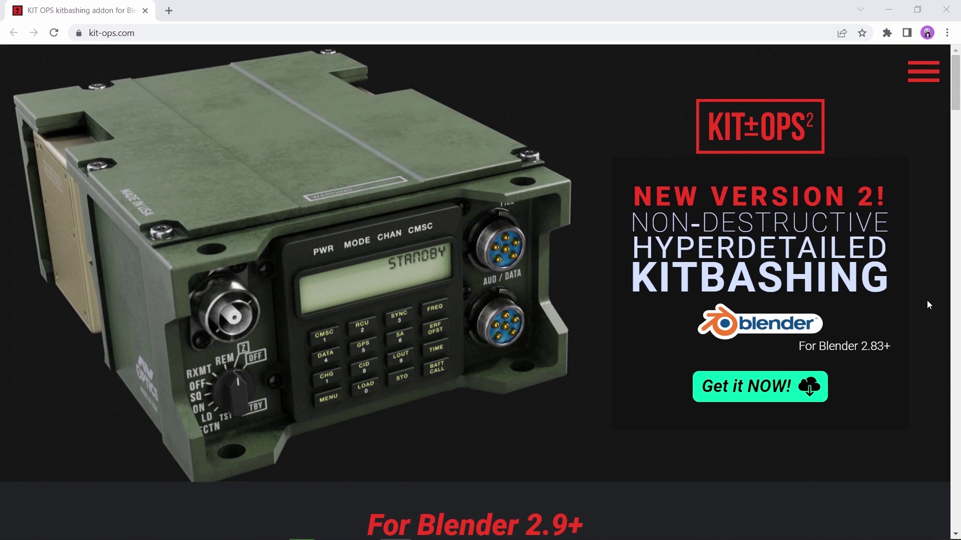
Step: Scroll kit-ops.com to the 'See for yourself!' video, then switch KIT OPS to the Studio insert pack
scroll(927, 302, "down", 6)
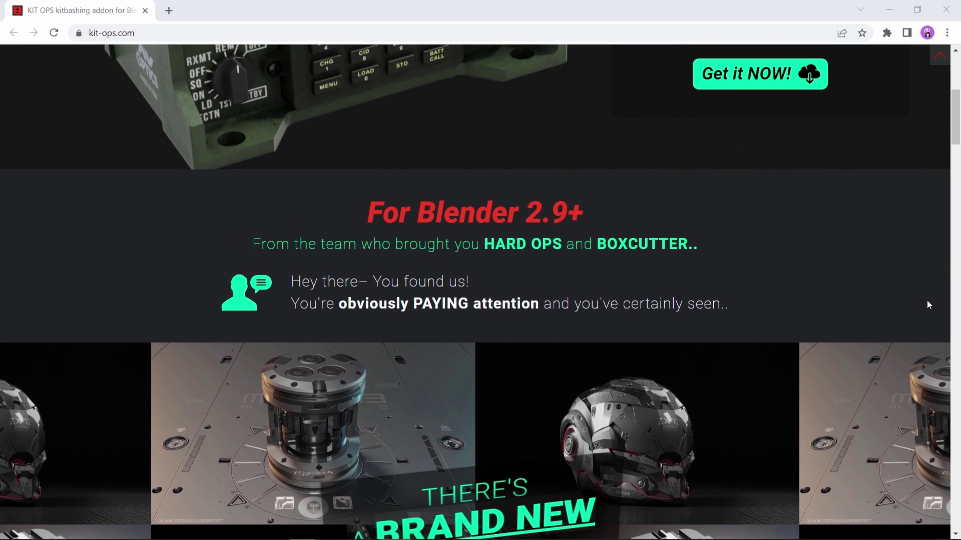
scroll(928, 304, "down", 6)
scroll(927, 304, "down", 6)
scroll(927, 302, "down", 7)
scroll(927, 301, "down", 4)
scroll(927, 301, "up", 2)
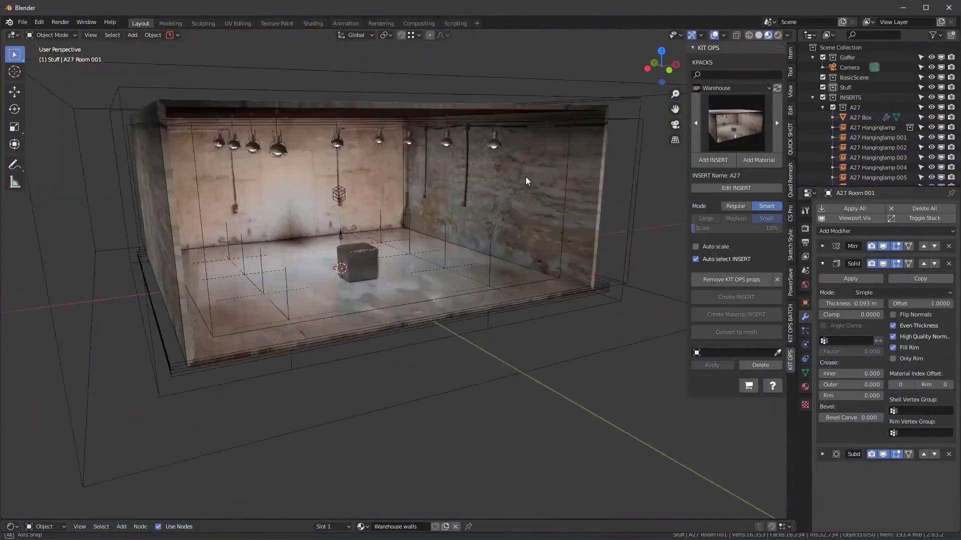
left_click(733, 88)
left_click(794, 264)
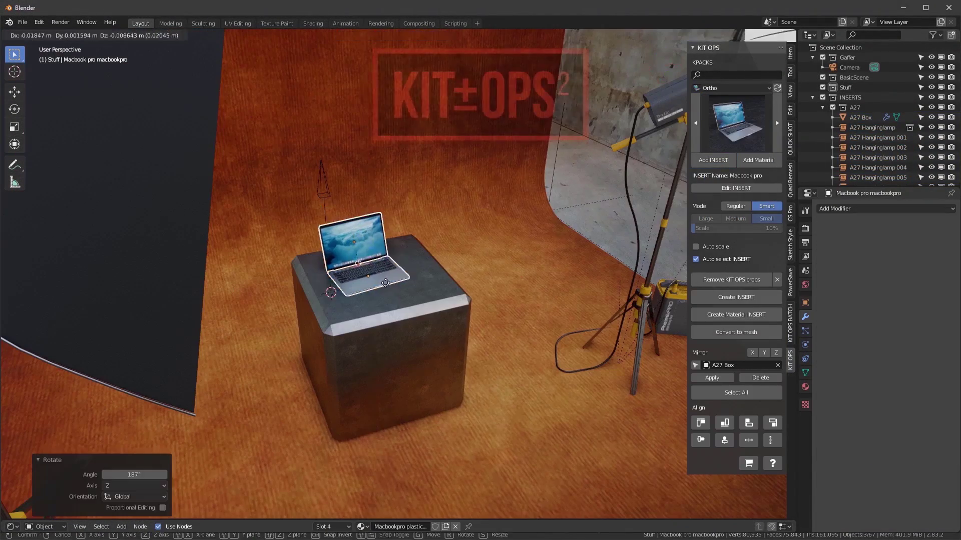
Step: Add the retail room insert from the wP_Free pack to the cube at the medium size preset
left_click(736, 122)
left_click(739, 175)
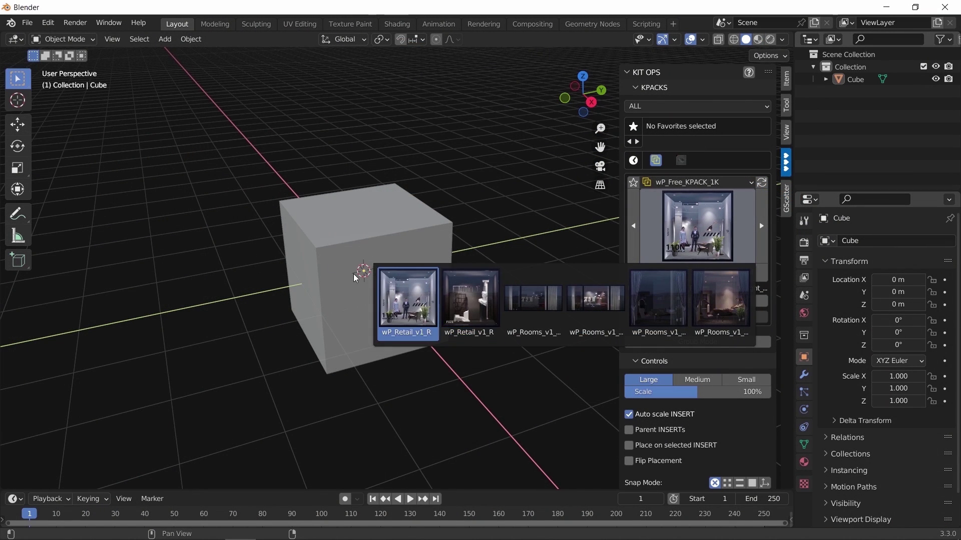
left_click(388, 270)
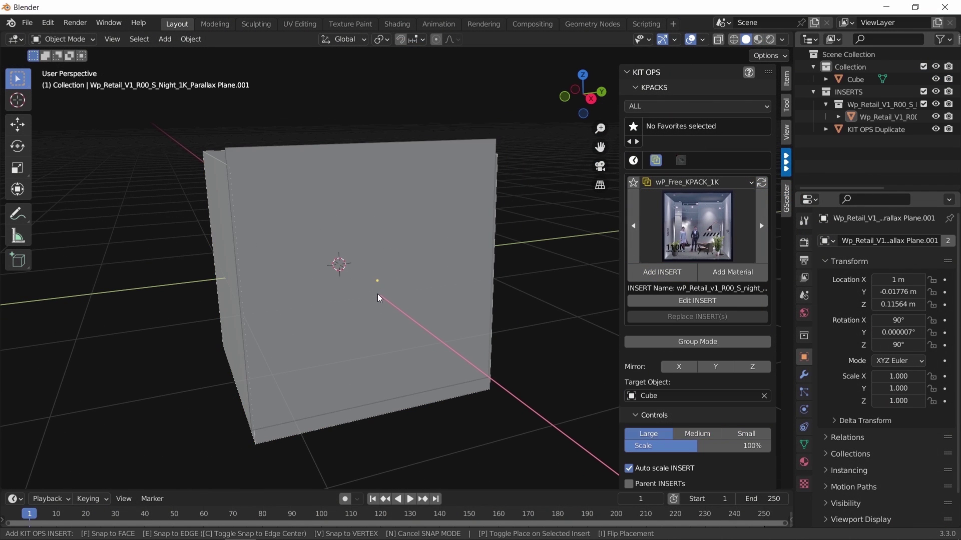
scroll(378, 298, "down", 1)
left_click(395, 300)
left_click_drag(432, 334, 390, 335)
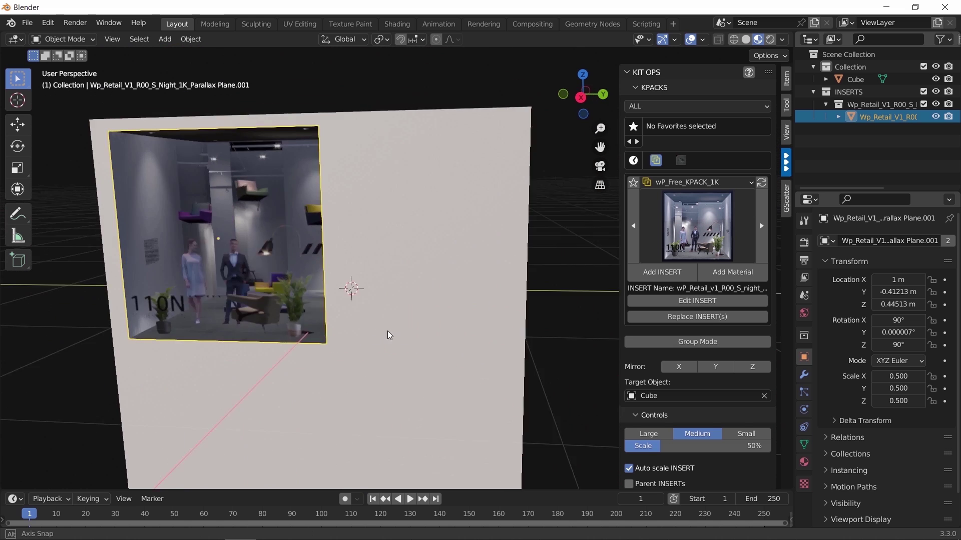
scroll(389, 335, "down", 5)
Step: Place a picture frame insert from the EEVEE ft pack on a cube face
left_click(690, 181)
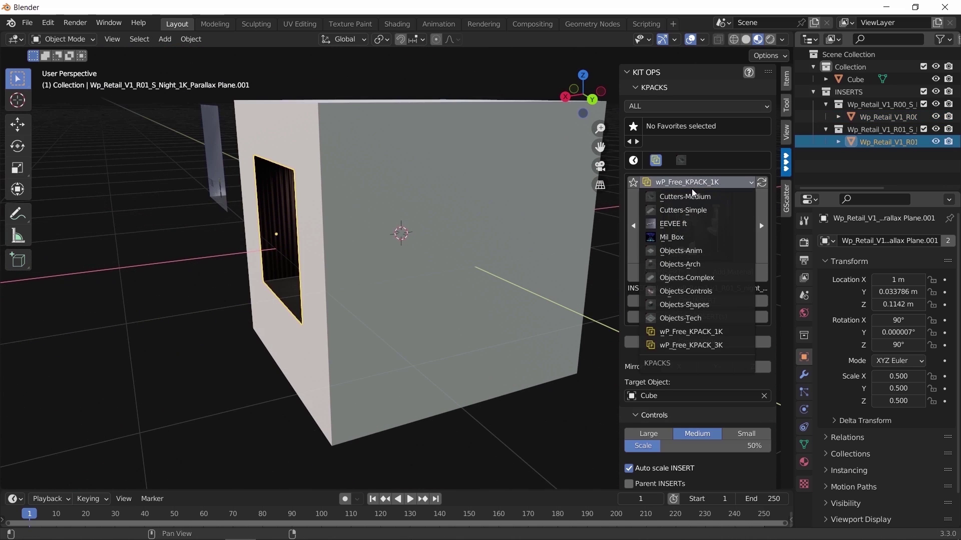
left_click(693, 230)
left_click(692, 231)
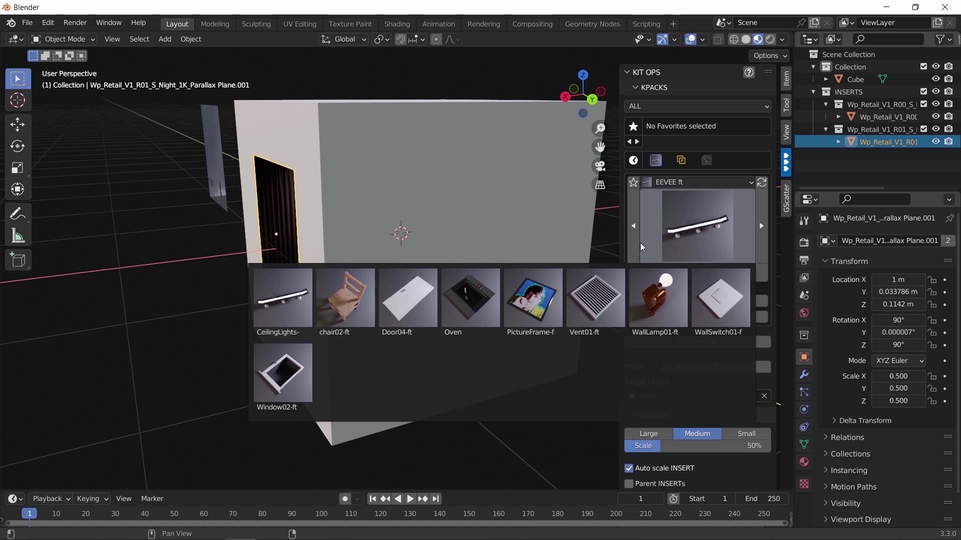
left_click(533, 299)
left_click(454, 242)
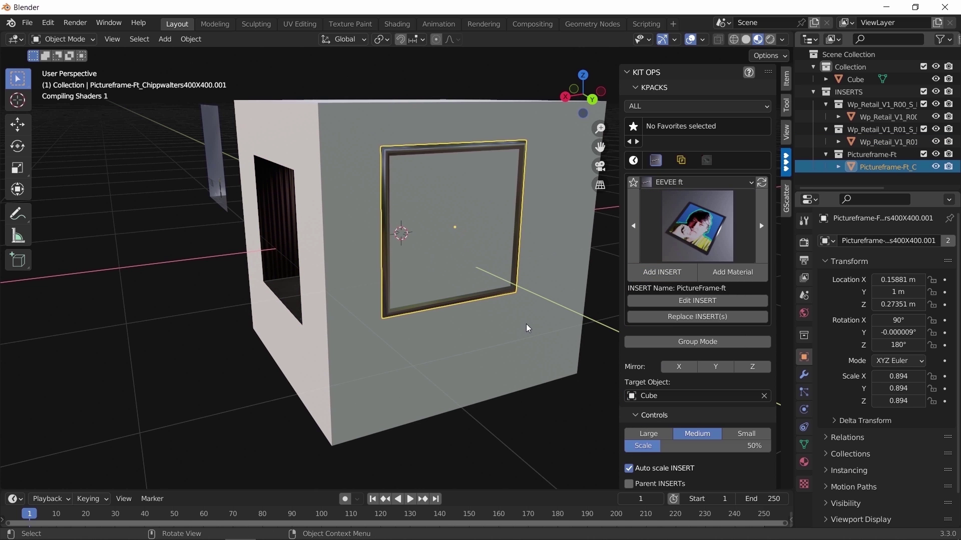
key("KP_6")
key("KP_6")
key("KP_6")
key("KP_6")
key("KP_6")
key("KP_6")
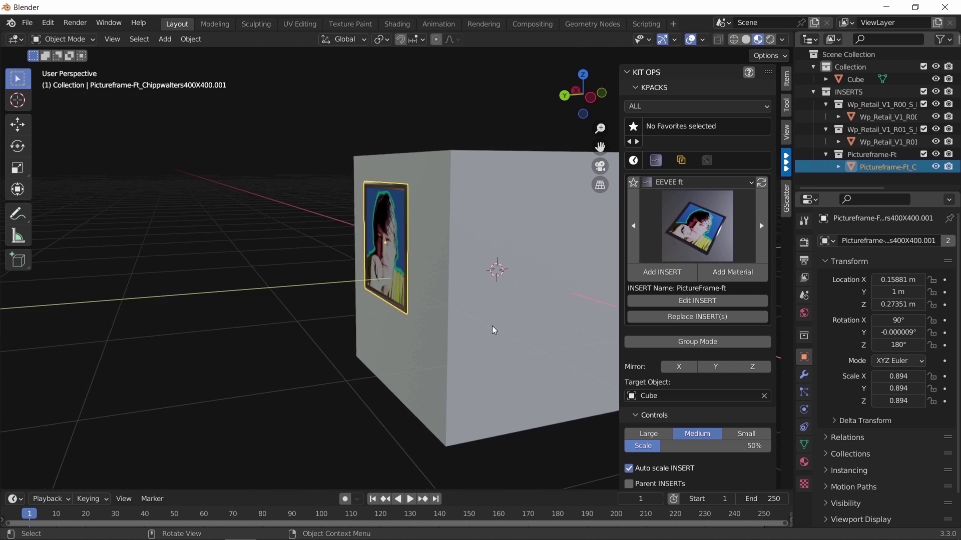
Step: Place the arch_window1 insert from the Objects-Arch pack on another cube face
left_click(697, 182)
left_click(698, 264)
left_click(700, 253)
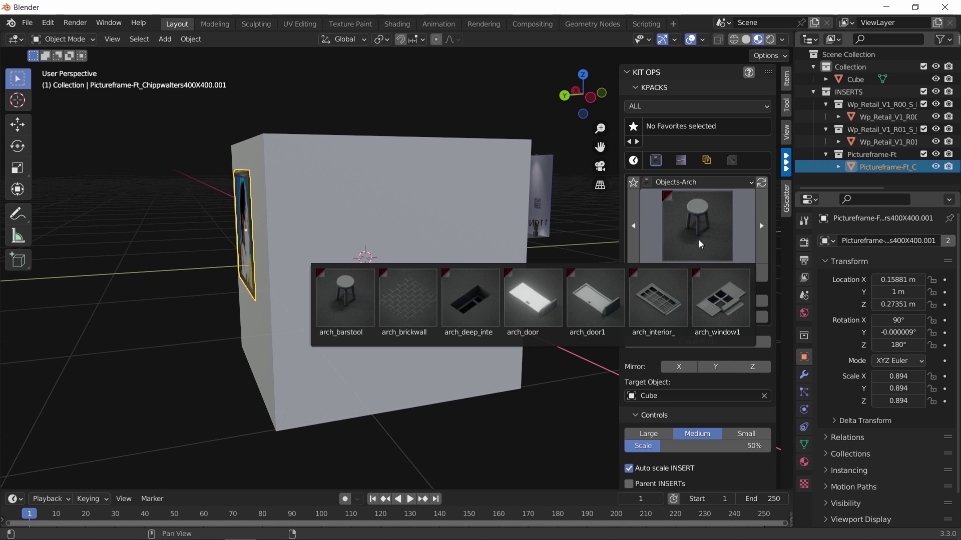
left_click(716, 309)
left_click(672, 289)
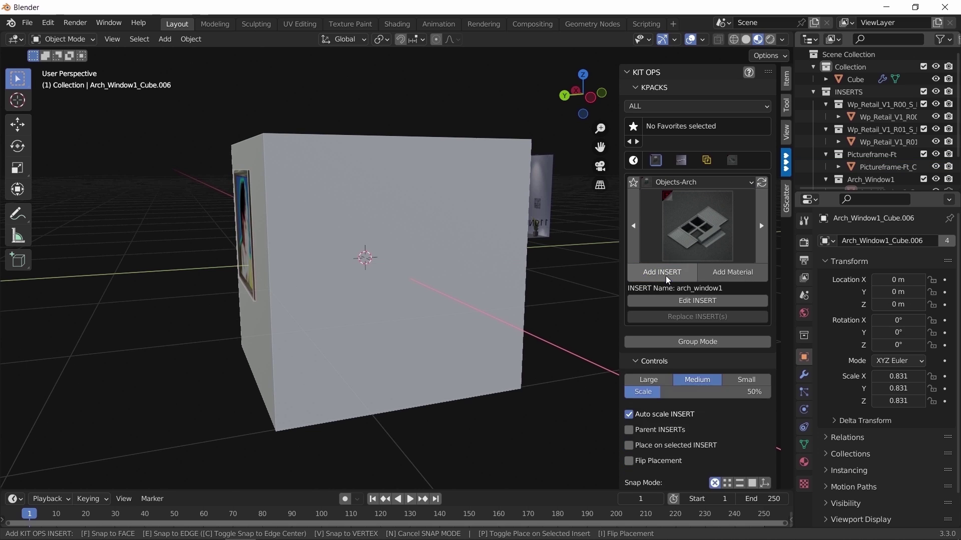
left_click(470, 328)
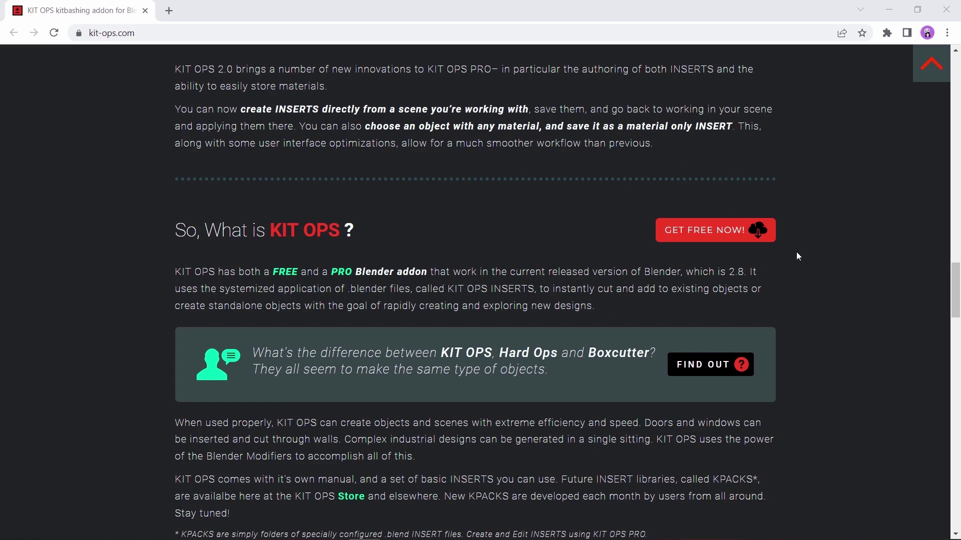
Step: Scroll down through the kit-ops.com feature sections
scroll(797, 256, "down", 12)
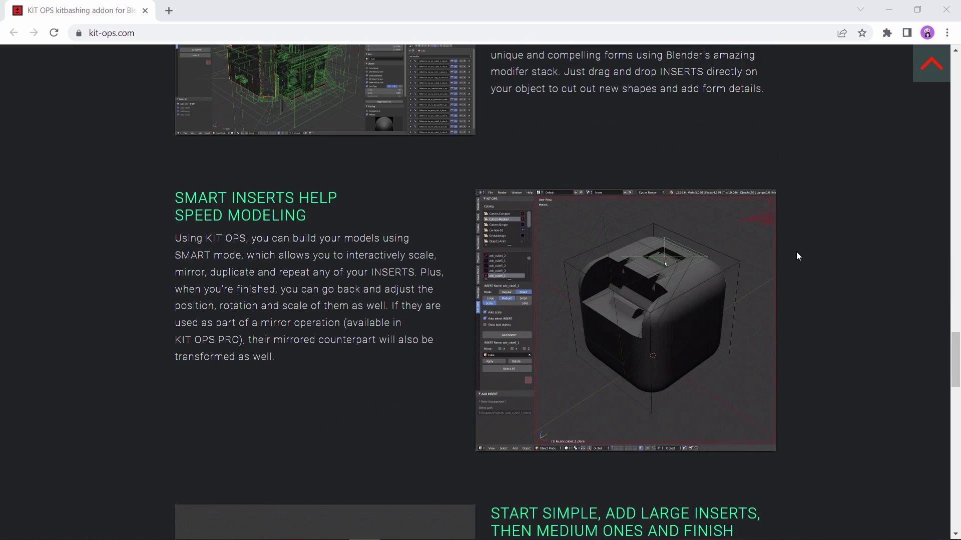
scroll(797, 253, "down", 8)
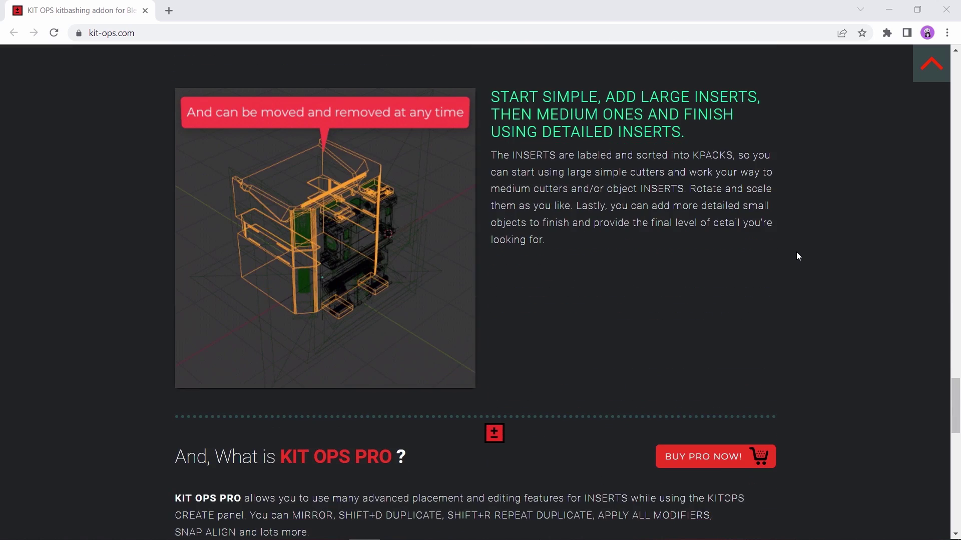
scroll(797, 256, "down", 13)
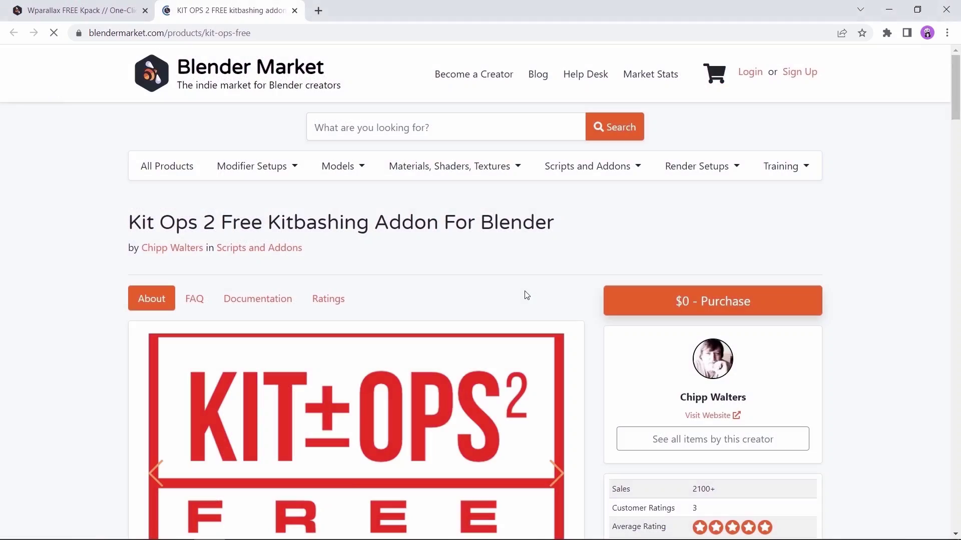
scroll(523, 294, "down", 6)
scroll(526, 294, "down", 6)
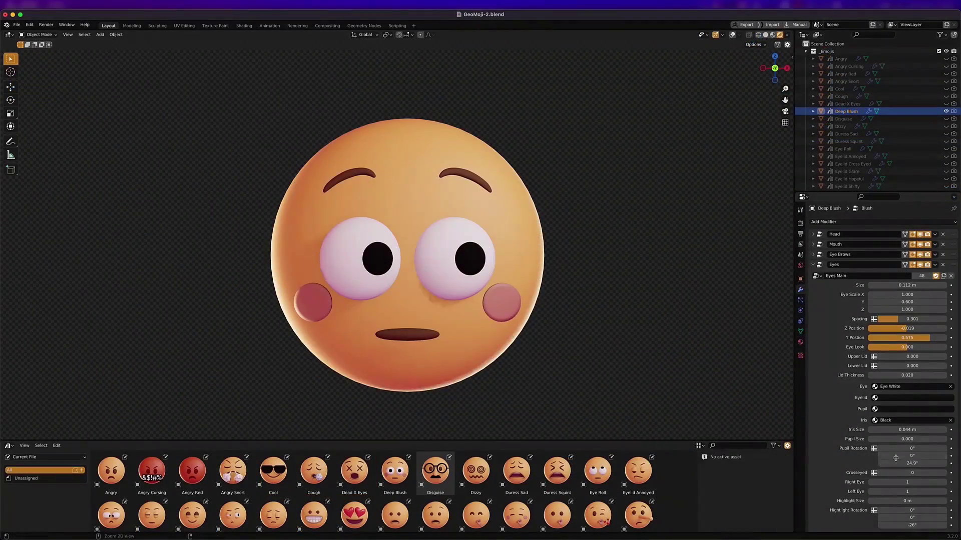
Step: Tweak the emoji's pupils and smile, play the animation, and drop an Acer tree onto the rock
mouse_move(895, 458)
left_mouse_down()
mouse_move(905, 458)
mouse_move(895, 458)
left_mouse_up()
left_click(812, 245)
left_click_drag(894, 269, 911, 269)
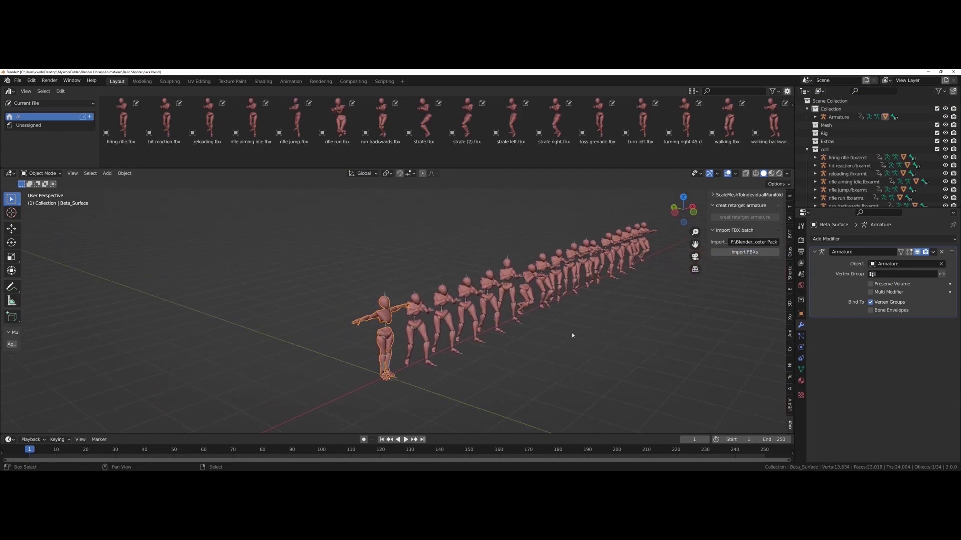
key("space")
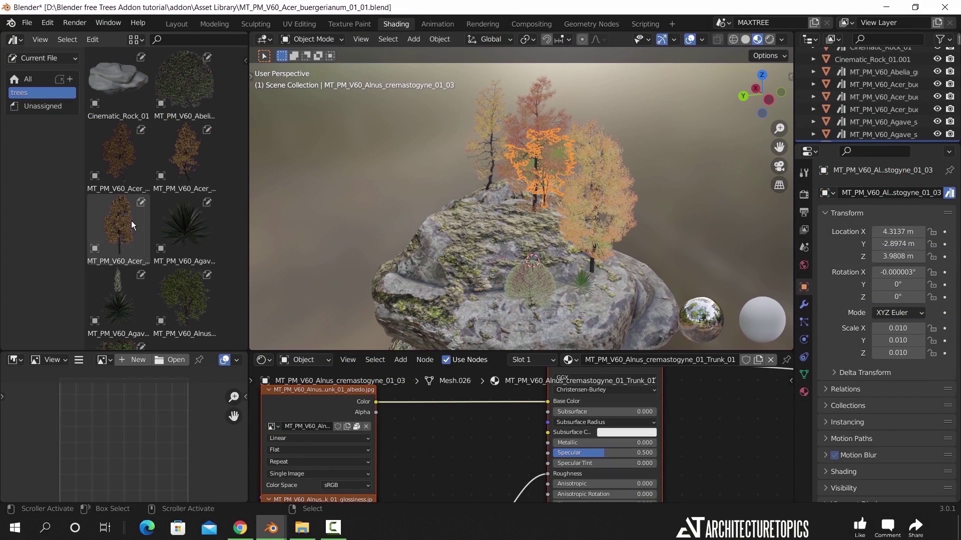
left_click_drag(196, 231, 477, 232)
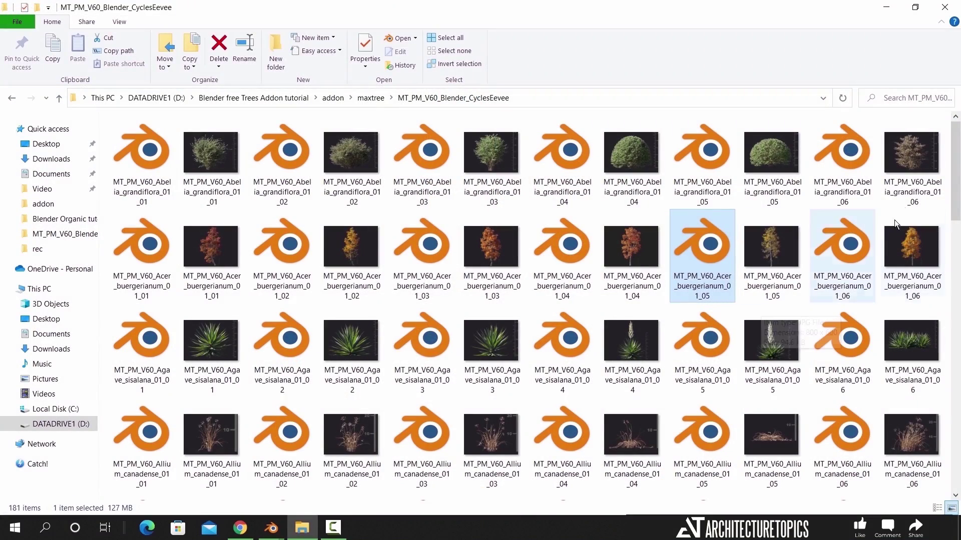
scroll(954, 150, "down", 5)
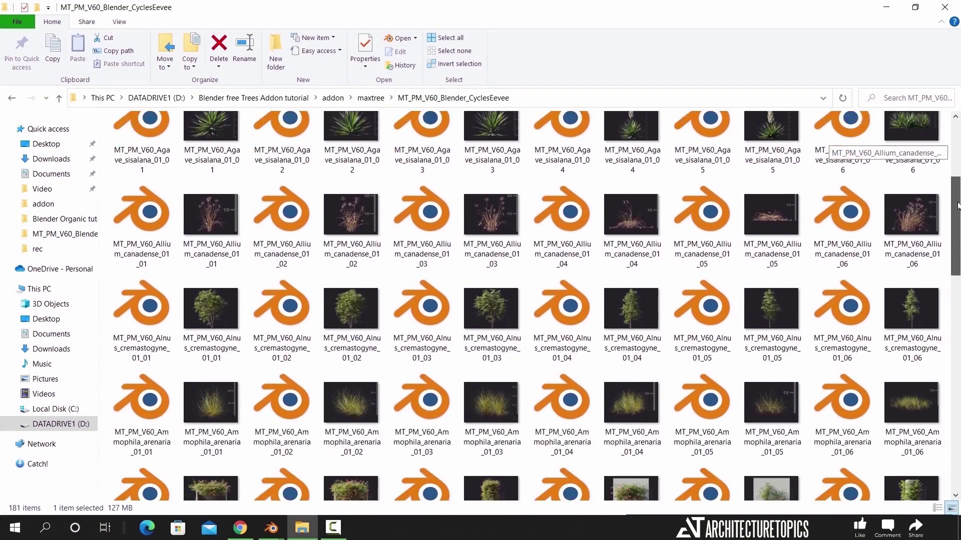